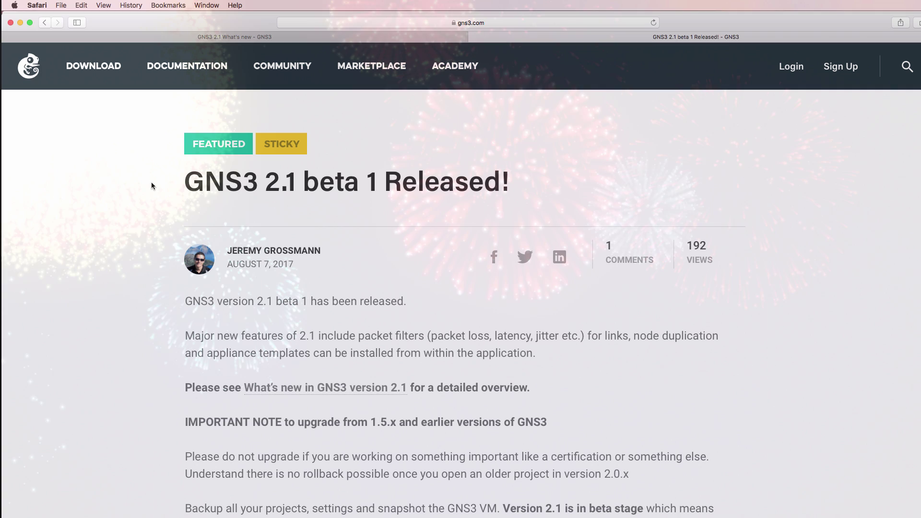
# Step: Highlight the GNS3 2.1 beta 1 title and its author and release date lines
pyautogui.moveTo(185, 182); pyautogui.dragTo(519, 190)
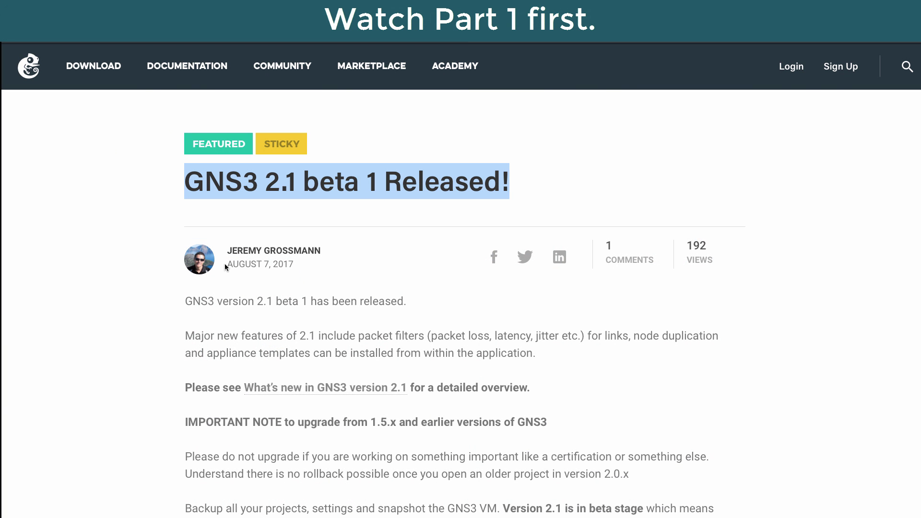
pyautogui.moveTo(224, 268); pyautogui.dragTo(302, 262)
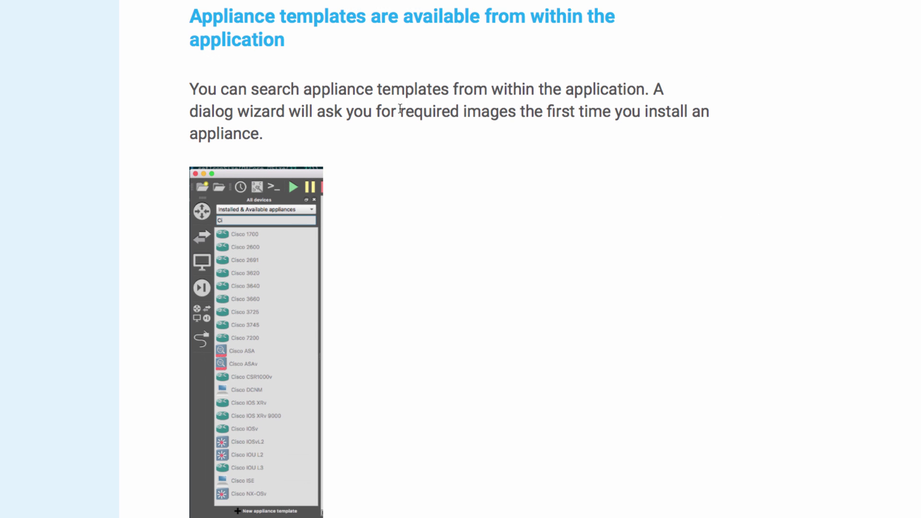
pyautogui.moveTo(190, 15); pyautogui.dragTo(287, 41)
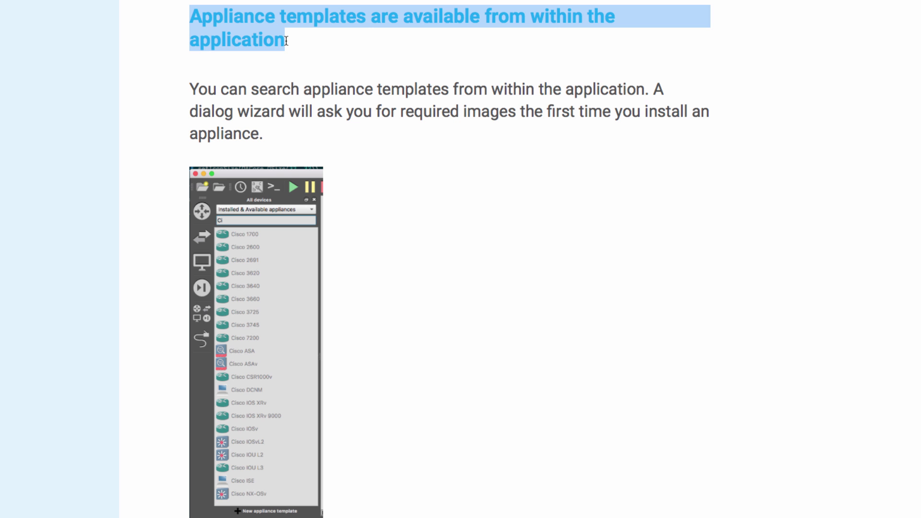
pyautogui.moveTo(190, 89); pyautogui.dragTo(651, 91)
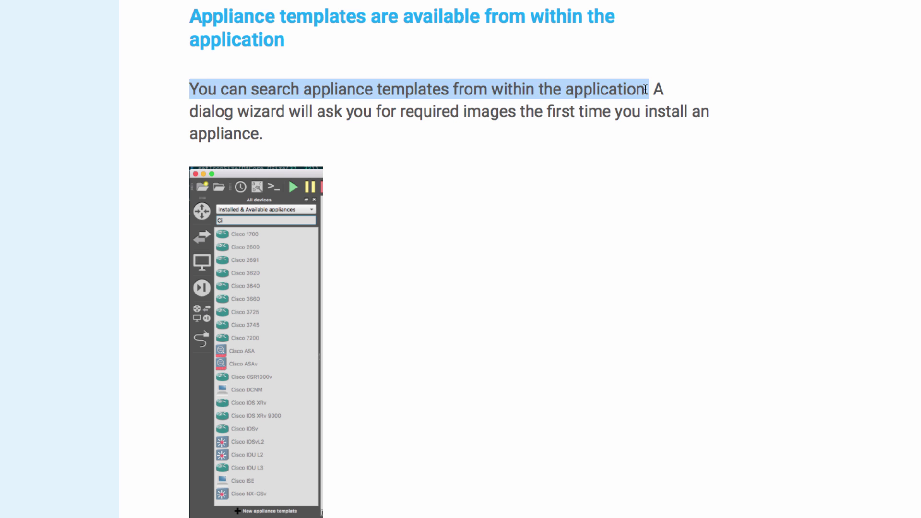
pyautogui.click(389, 96)
pyautogui.moveTo(189, 88); pyautogui.dragTo(643, 89)
pyautogui.moveTo(651, 89); pyautogui.dragTo(678, 132)
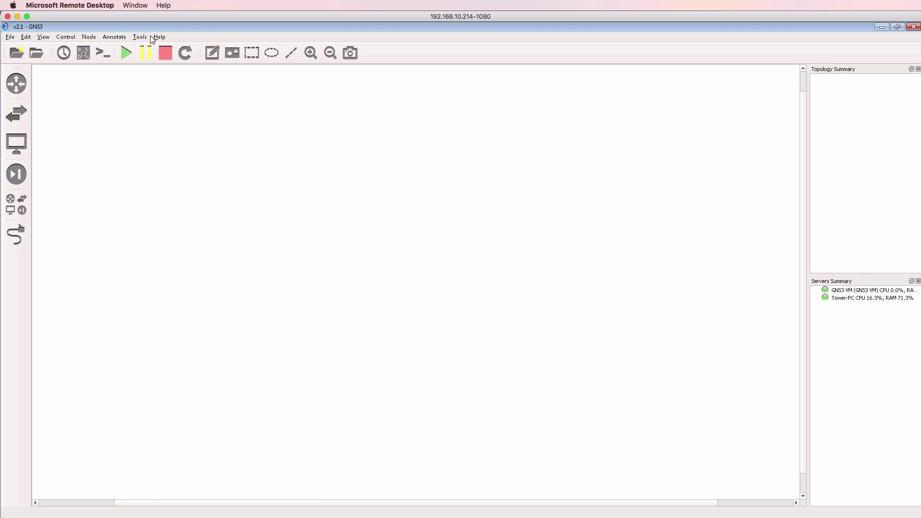
pyautogui.click(165, 32)
pyautogui.click(196, 127)
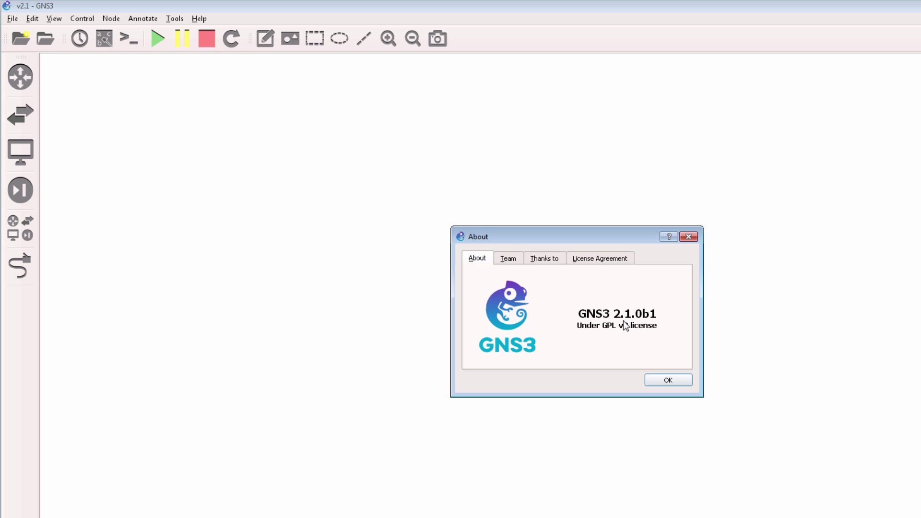
pyautogui.click(666, 383)
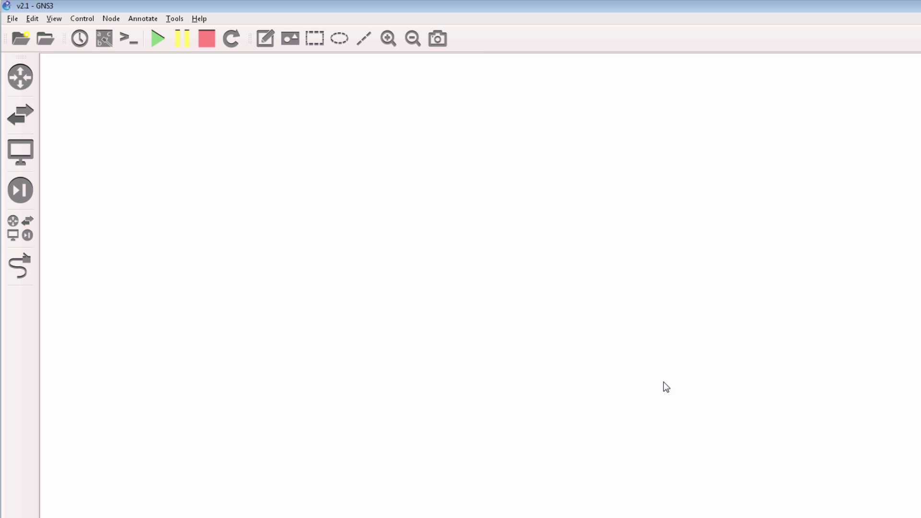
# Step: Filter the Routers list to Installed appliances and select c3725-LOCAL and c3725-VM
pyautogui.click(20, 82)
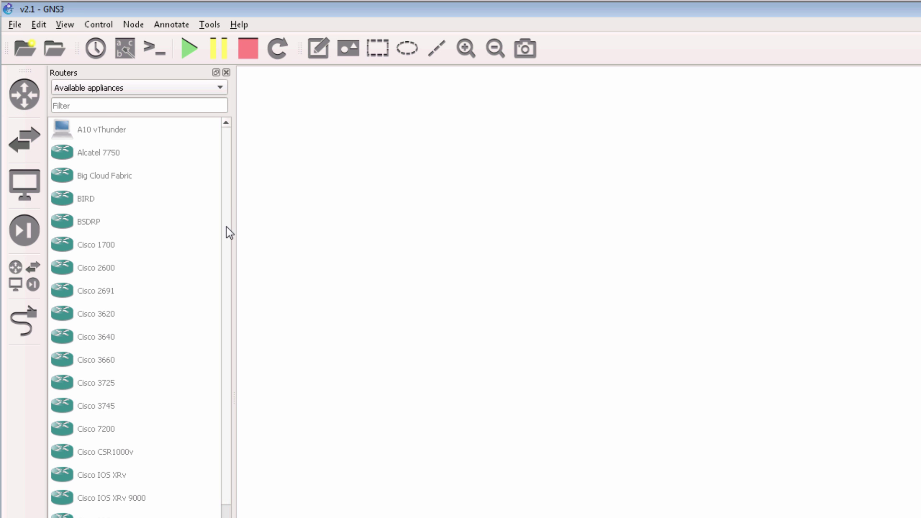
pyautogui.scroll(-5, 226, 239)
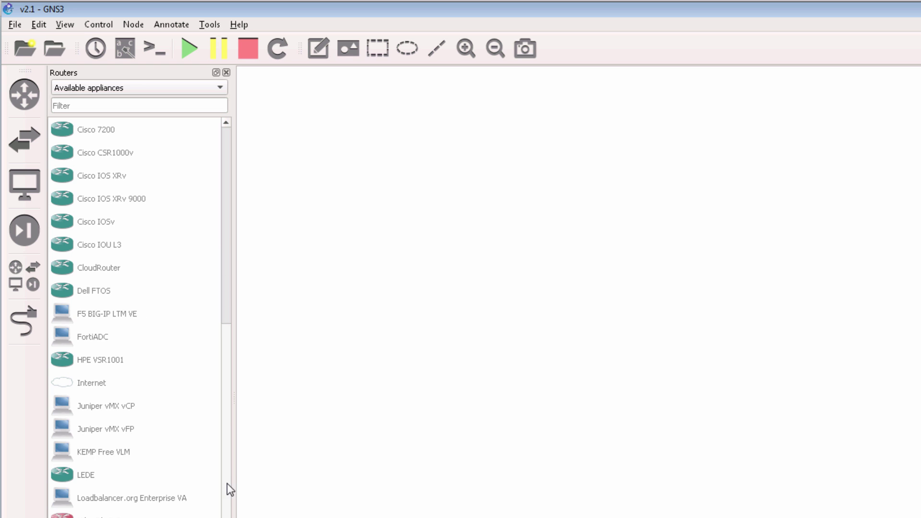
pyautogui.scroll(5, 232, 317)
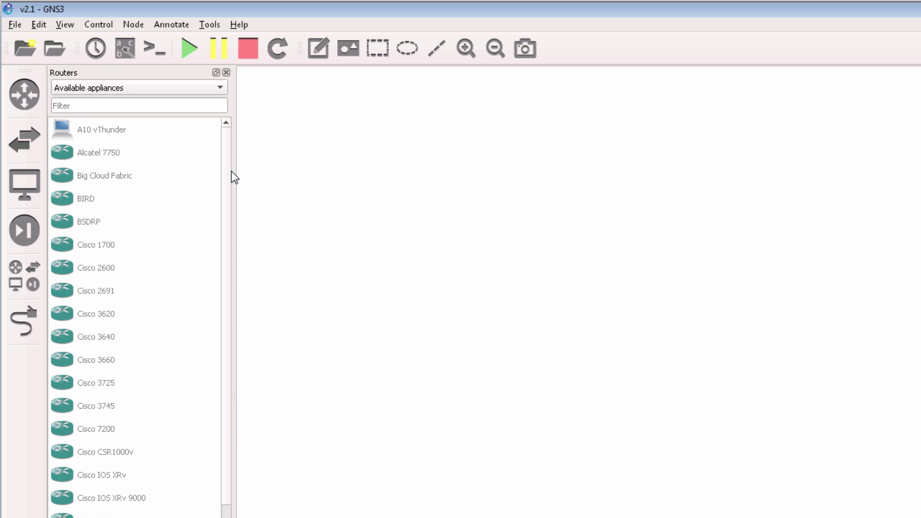
pyautogui.click(120, 88)
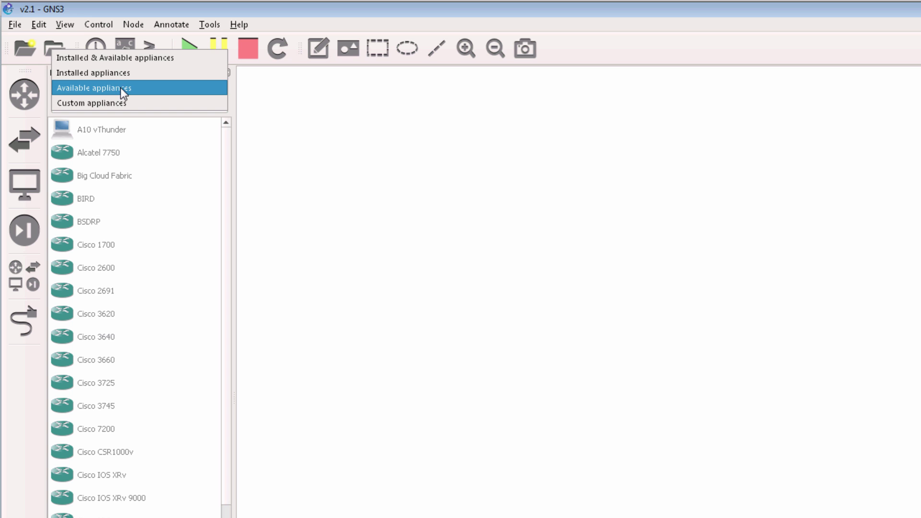
pyautogui.click(116, 75)
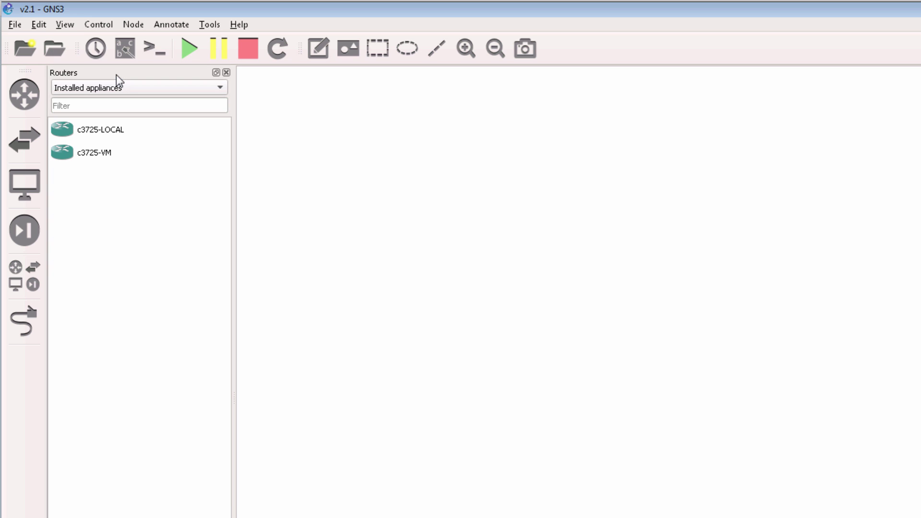
pyautogui.click(110, 134)
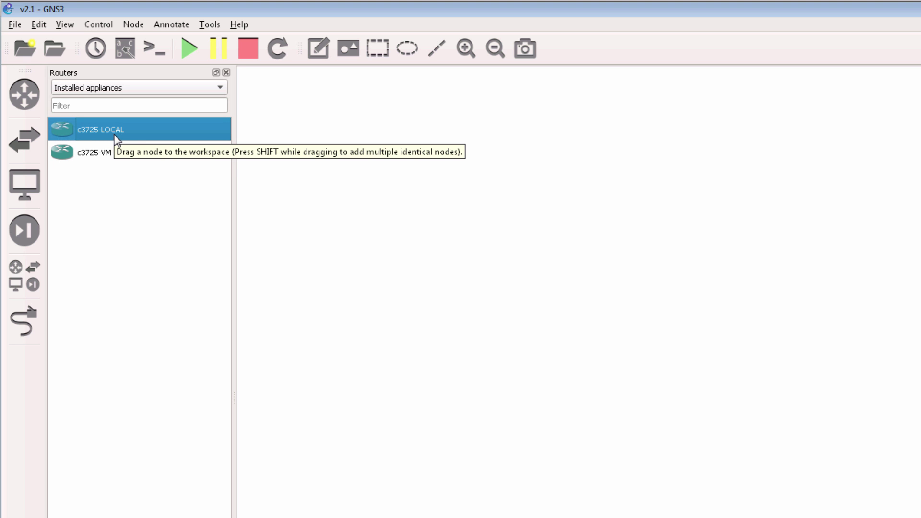
pyautogui.click(120, 157)
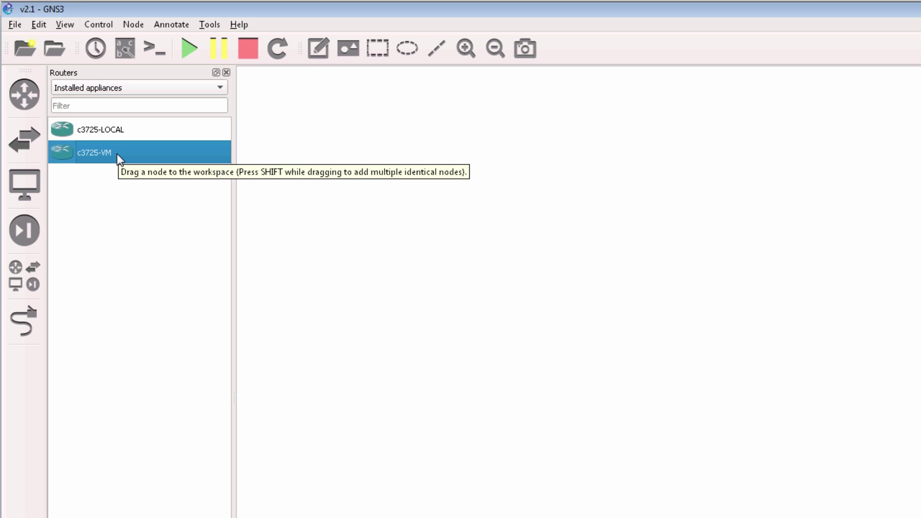
# Step: Switch the router filter back to Available appliances and scroll the catalogue
pyautogui.click(120, 88)
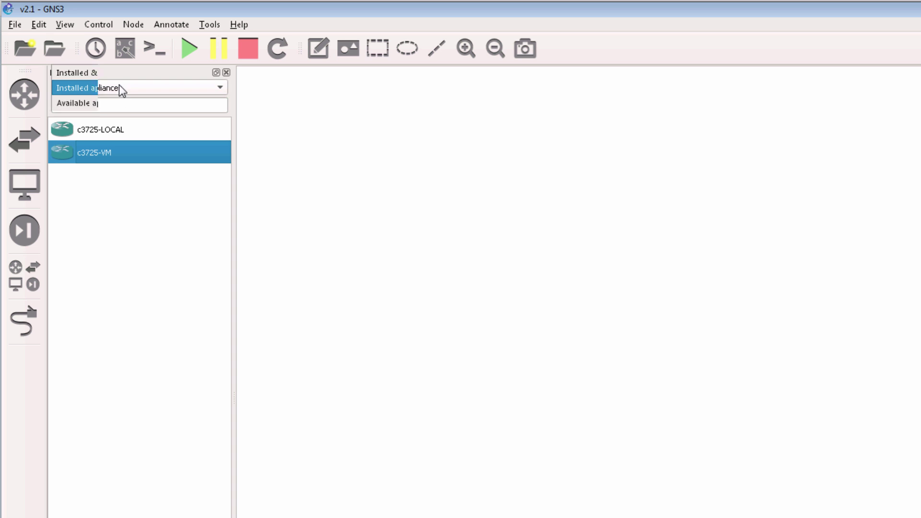
pyautogui.click(121, 102)
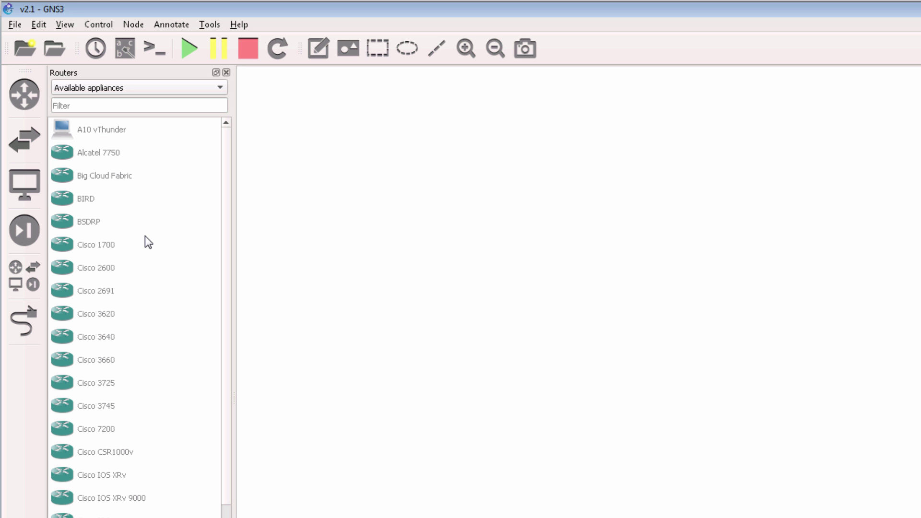
pyautogui.scroll(-4, 138, 512)
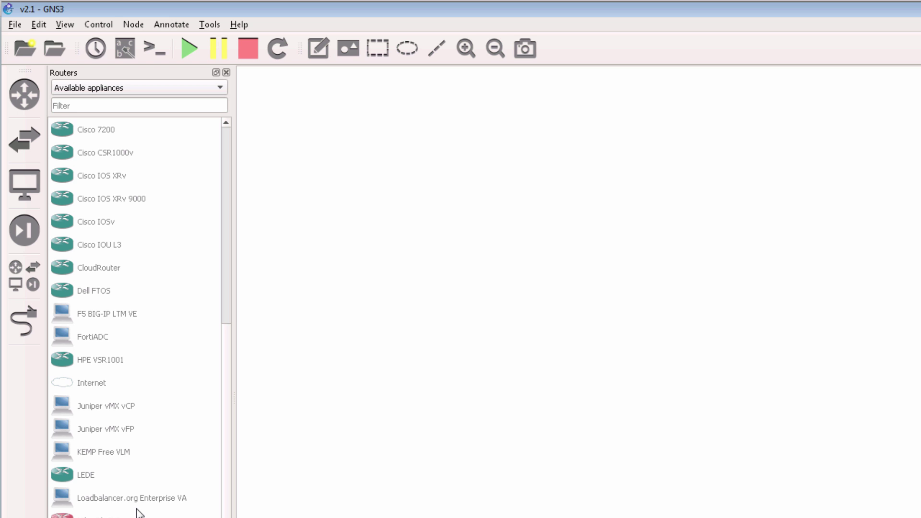
# Step: Filter routers to Installed & Available appliances and select Cisco 3660, CSR1000v, c3725-LOCAL and c3725-VM
pyautogui.click(102, 88)
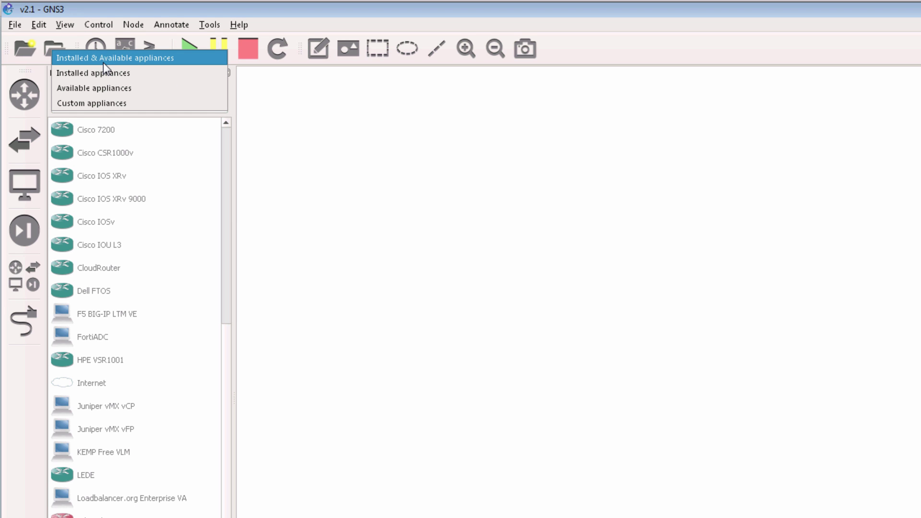
pyautogui.click(102, 60)
pyautogui.scroll(-3, 226, 212)
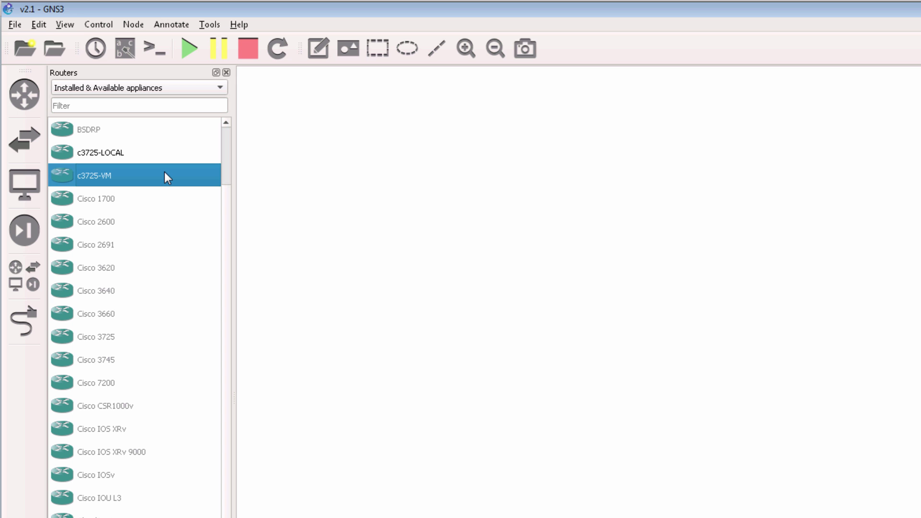
pyautogui.click(139, 317)
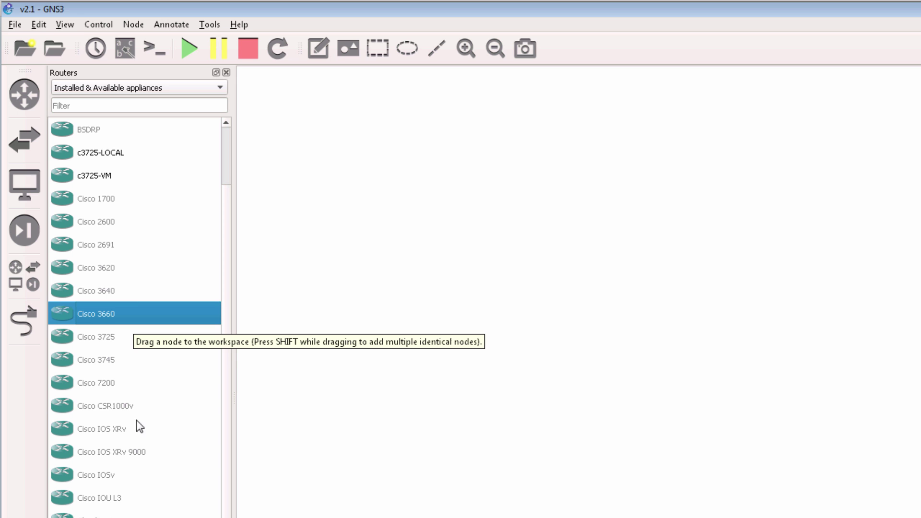
pyautogui.click(140, 406)
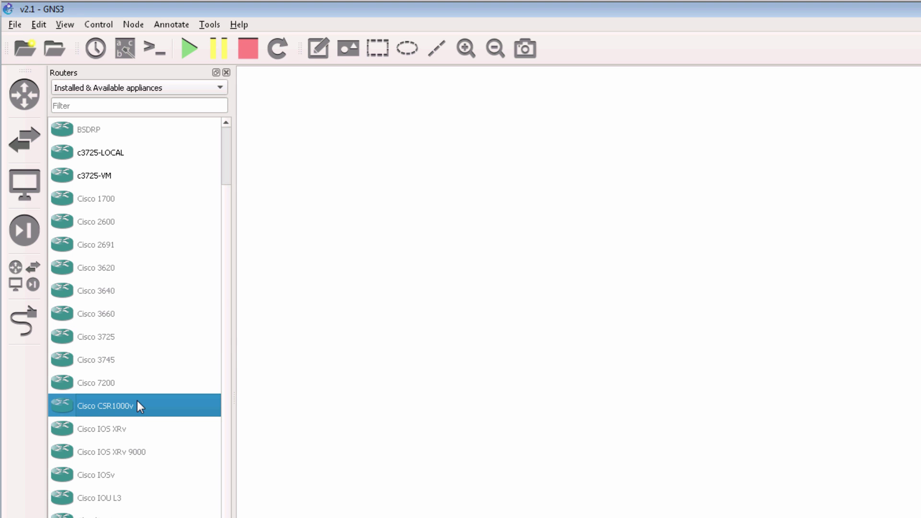
pyautogui.click(112, 158)
pyautogui.click(115, 169)
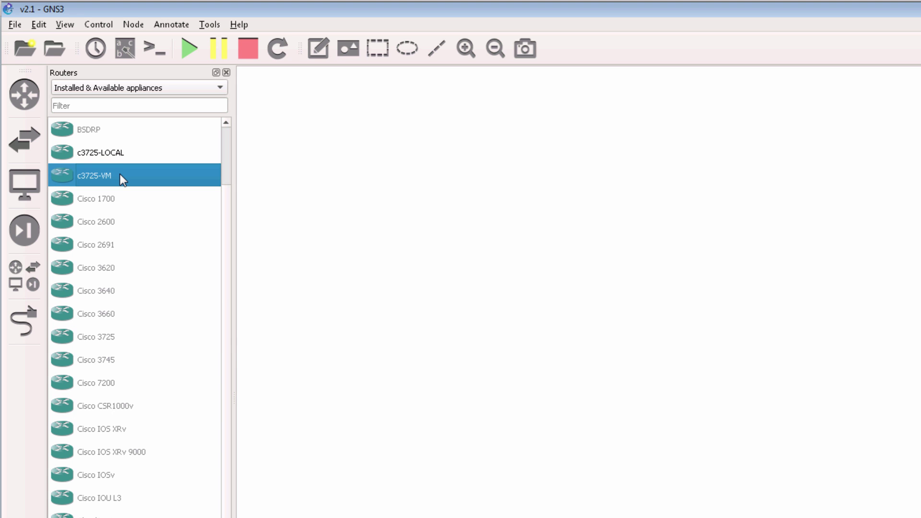
# Step: Browse switch appliances, selecting ATM switch, Open vSwitch and Onos
pyautogui.click(33, 140)
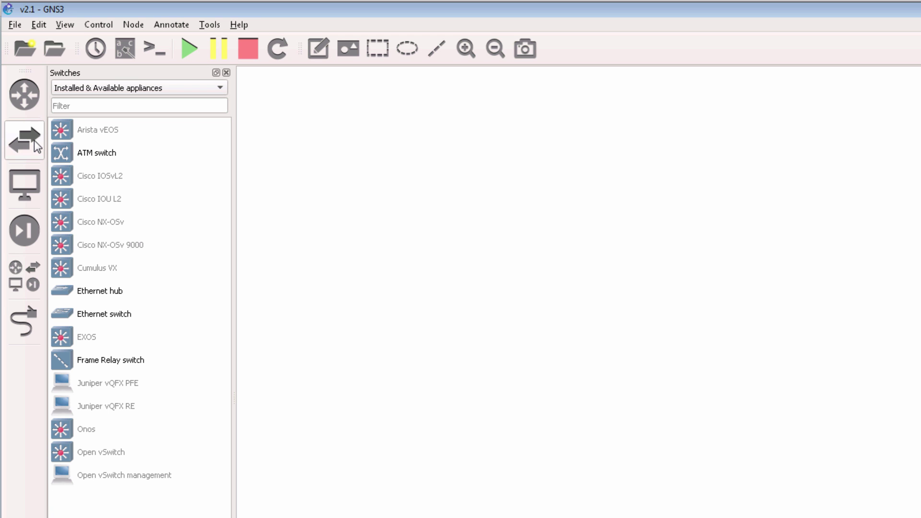
pyautogui.click(150, 163)
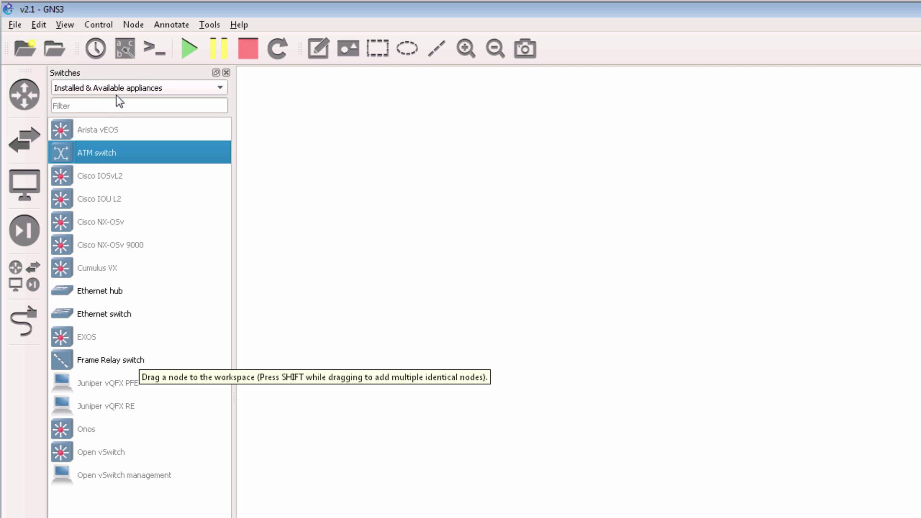
pyautogui.click(149, 444)
pyautogui.click(147, 436)
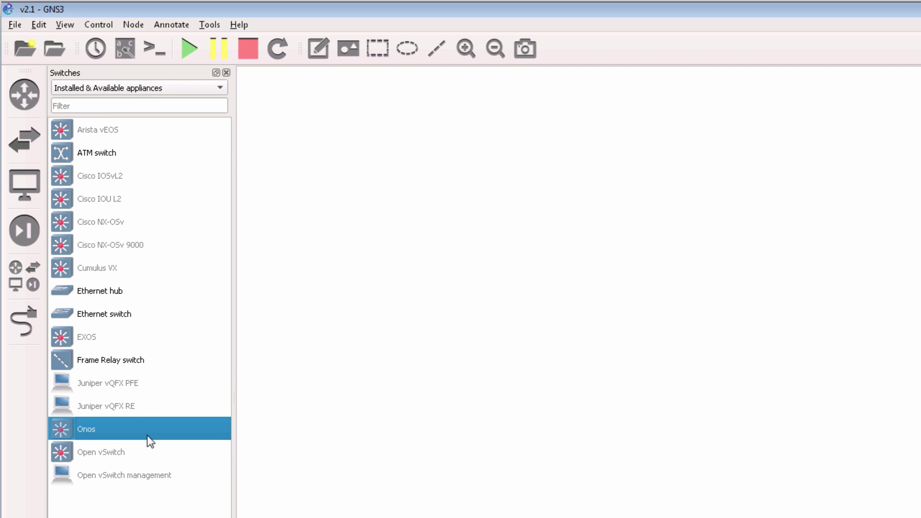
pyautogui.click(150, 459)
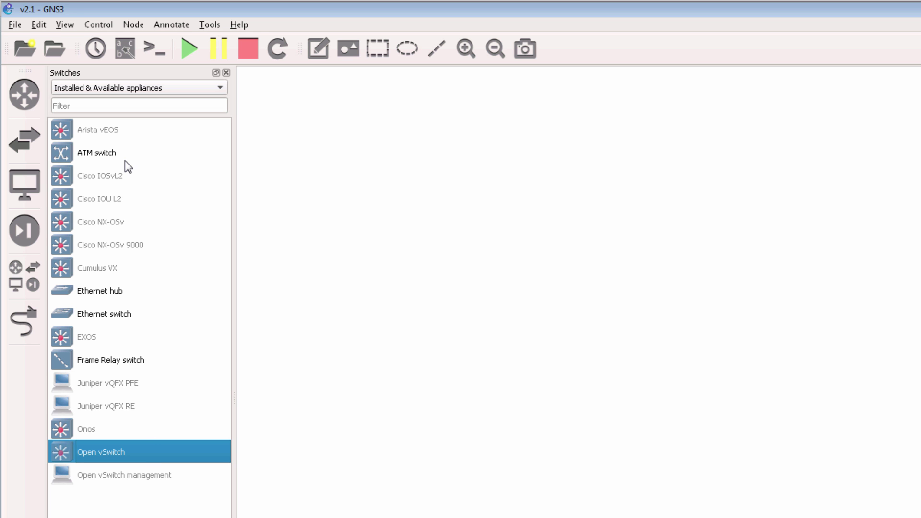
# Step: Browse end device appliances like NAT and WordPress, then show security devices
pyautogui.click(25, 186)
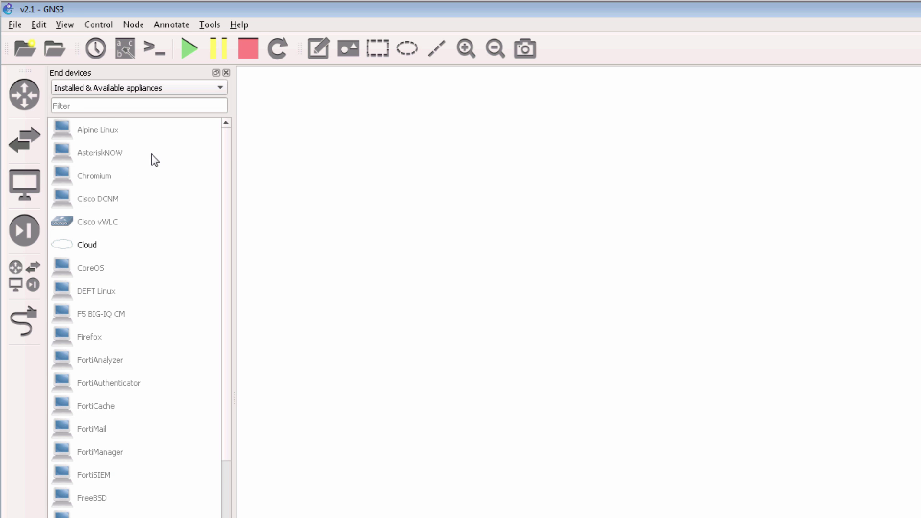
pyautogui.scroll(-6, 225, 148)
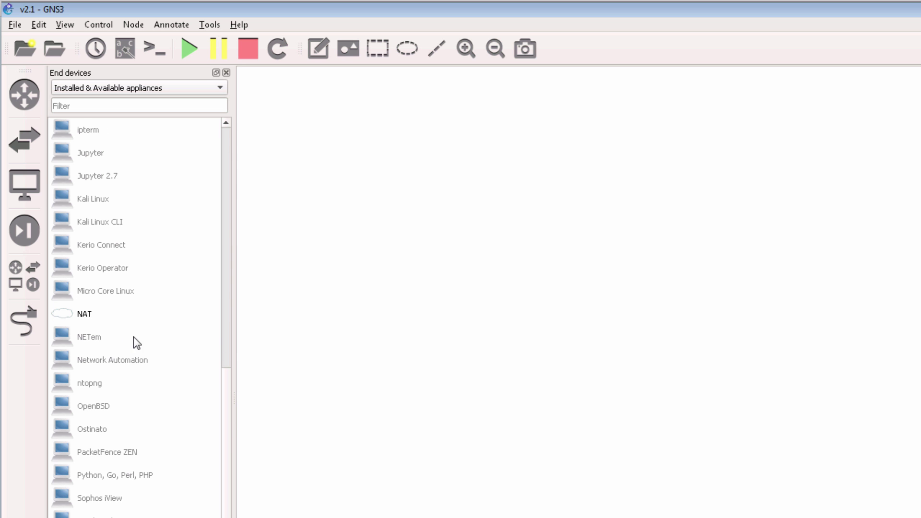
pyautogui.click(150, 313)
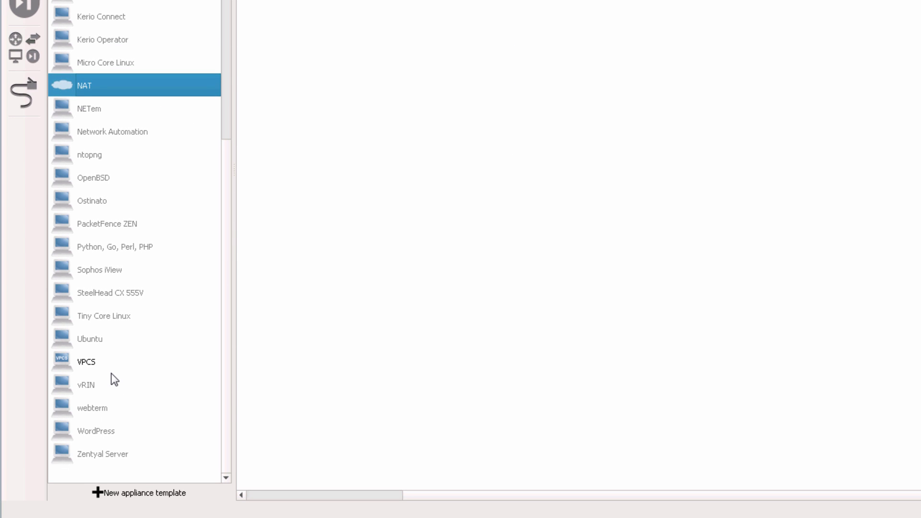
pyautogui.click(117, 433)
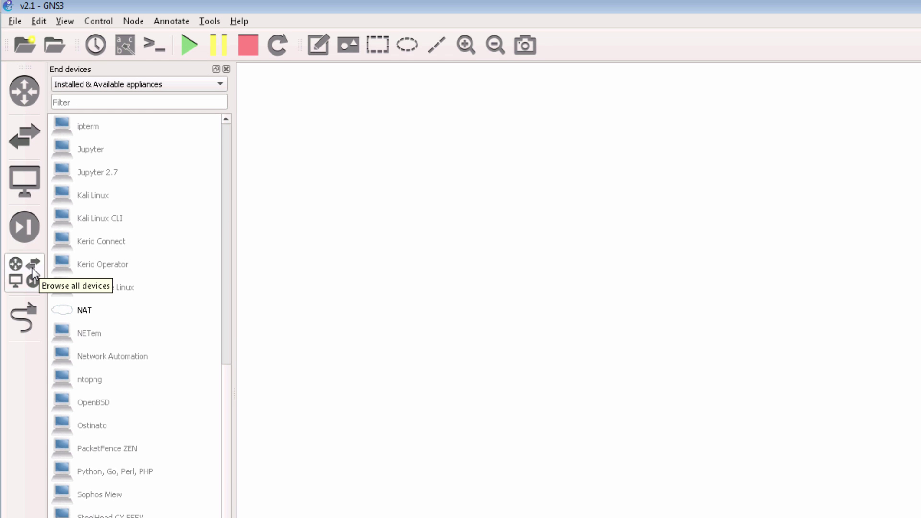
pyautogui.click(27, 236)
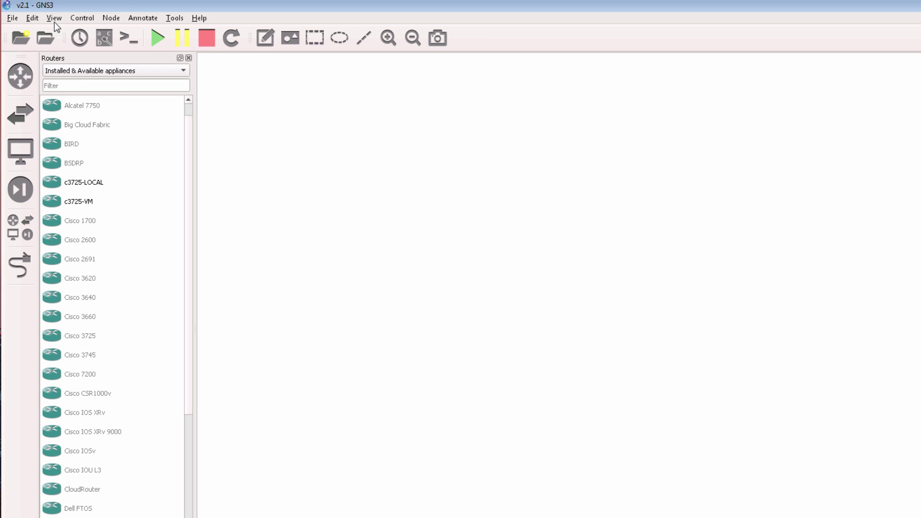
# Step: Filter routers to Available appliances and start adding the Cisco IOSv appliance
pyautogui.click(115, 70)
pyautogui.click(111, 96)
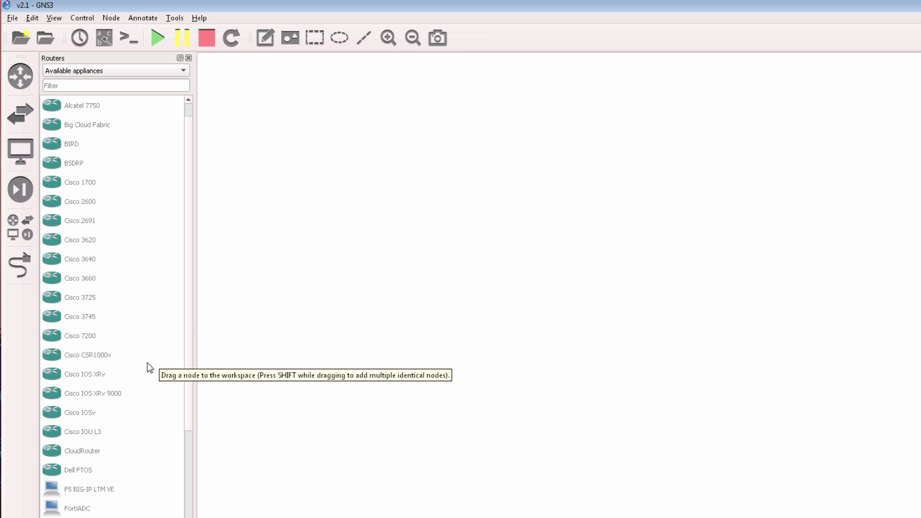
pyautogui.click(92, 415)
pyautogui.doubleClick(77, 413)
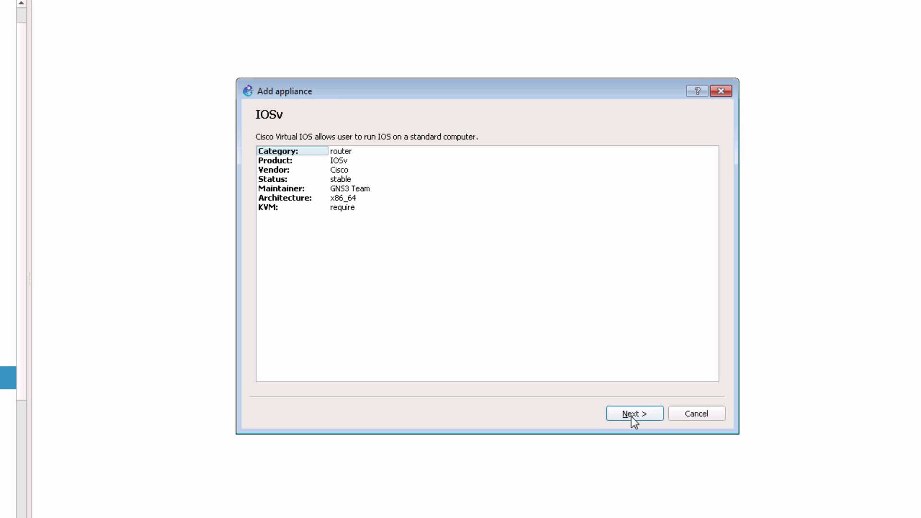
# Step: Advance the IOSv wizard past the description and server pages to Required files
pyautogui.click(632, 415)
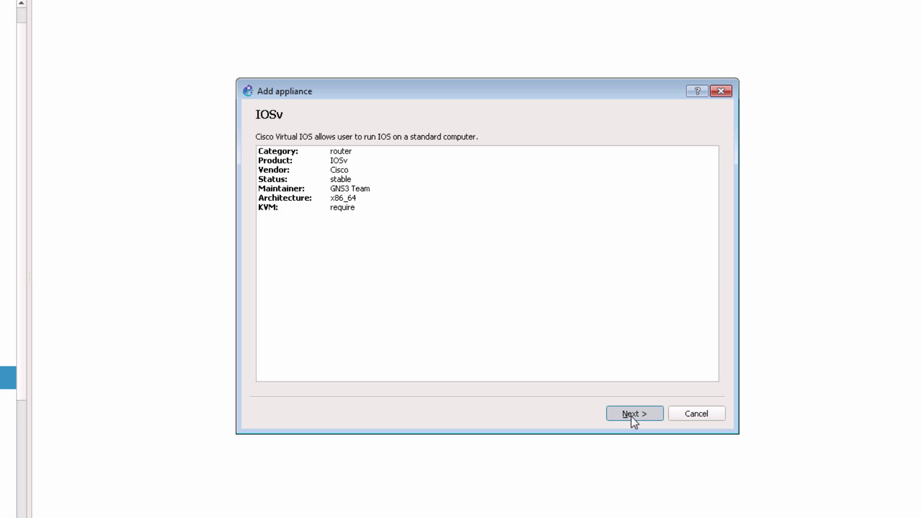
pyautogui.click(632, 415)
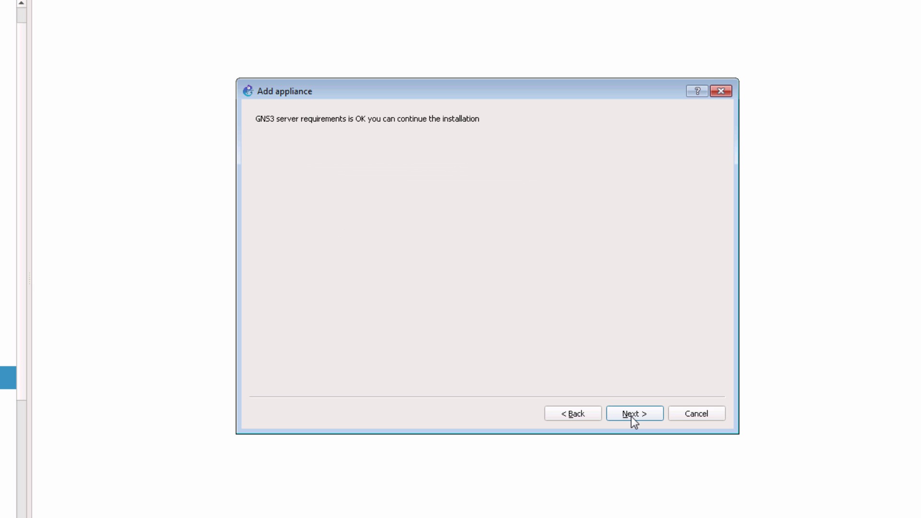
pyautogui.click(632, 415)
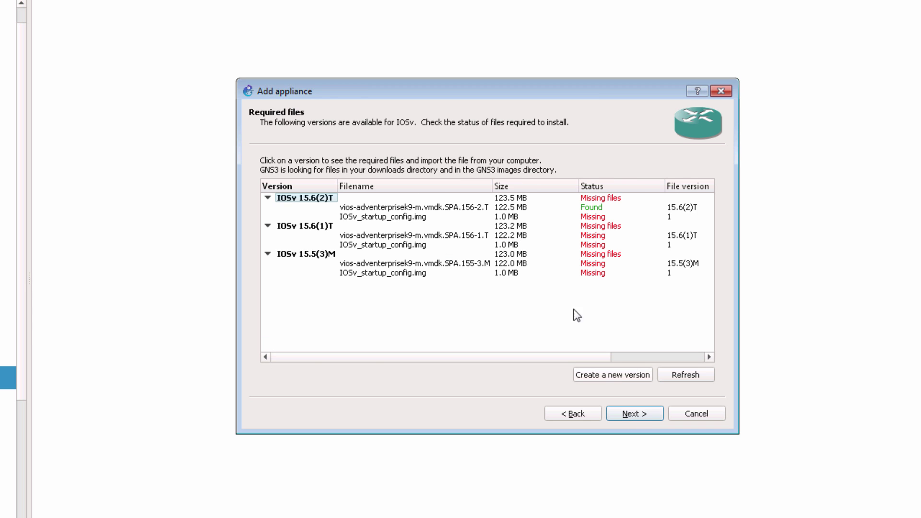
# Step: Inspect IOSv 15.6(2)T's files: found disk image and missing IOSv_startup_config.img
pyautogui.click(368, 208)
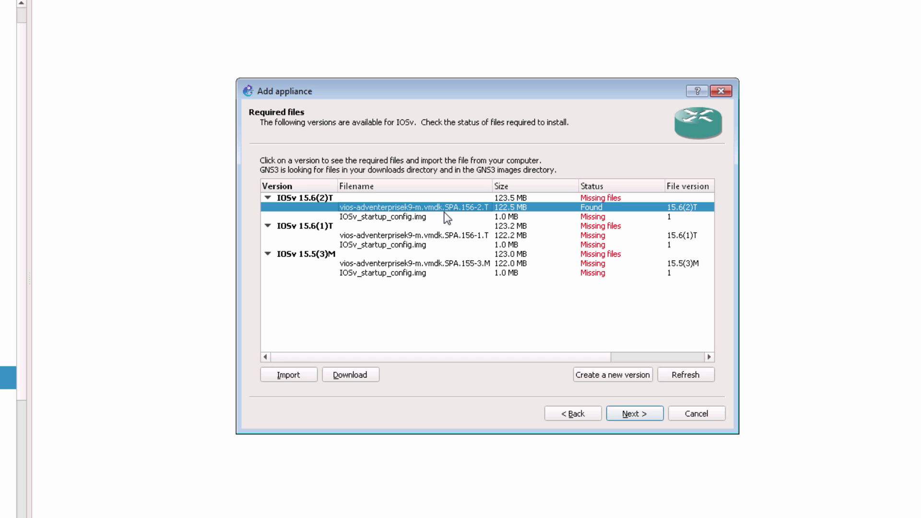
pyautogui.click(371, 195)
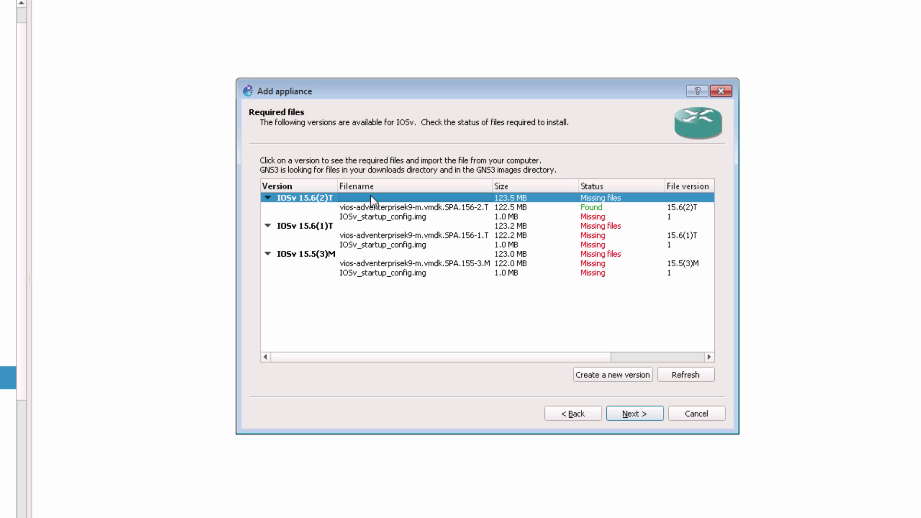
pyautogui.click(414, 218)
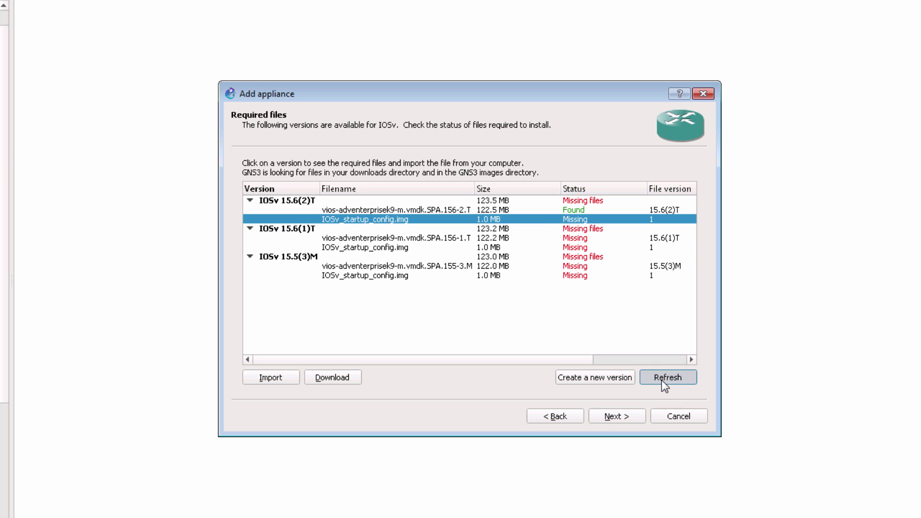
# Step: Refresh the file scan, confirm both files are found, and choose IOSv 15.6(2)T
pyautogui.click(661, 380)
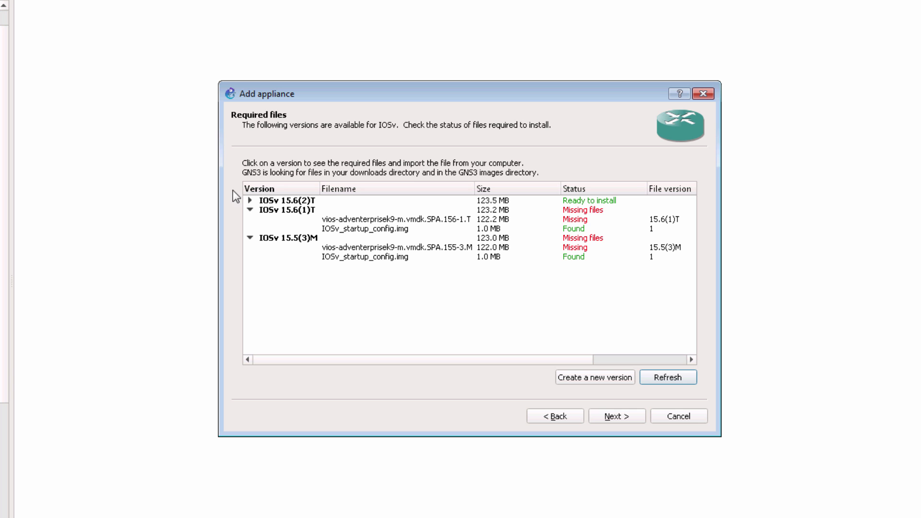
pyautogui.click(249, 200)
pyautogui.click(366, 211)
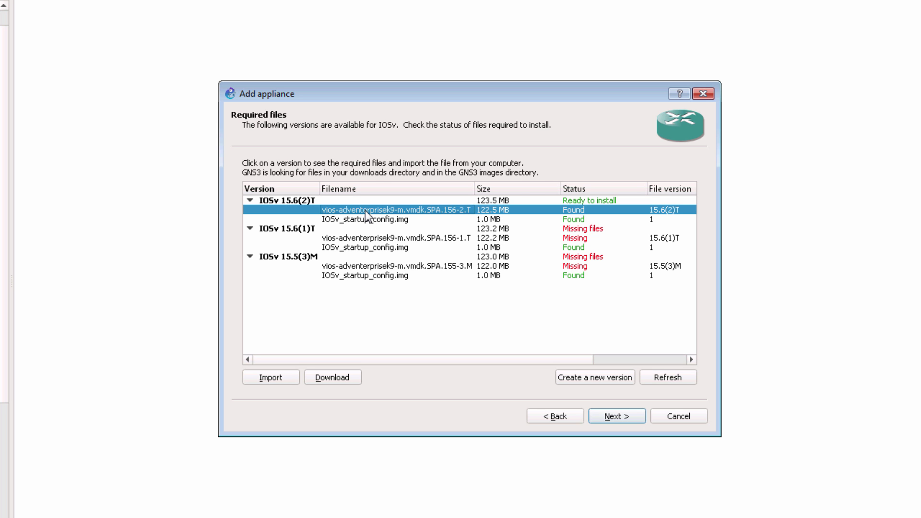
pyautogui.click(386, 219)
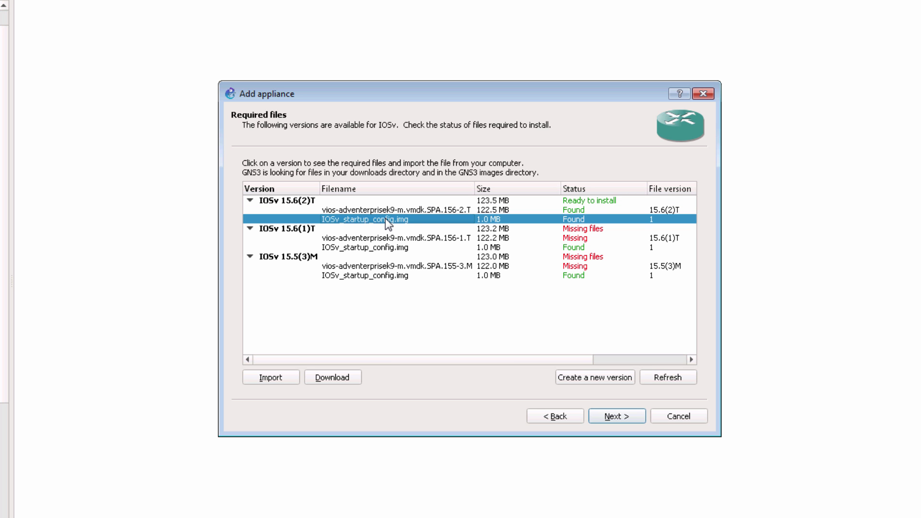
pyautogui.click(388, 201)
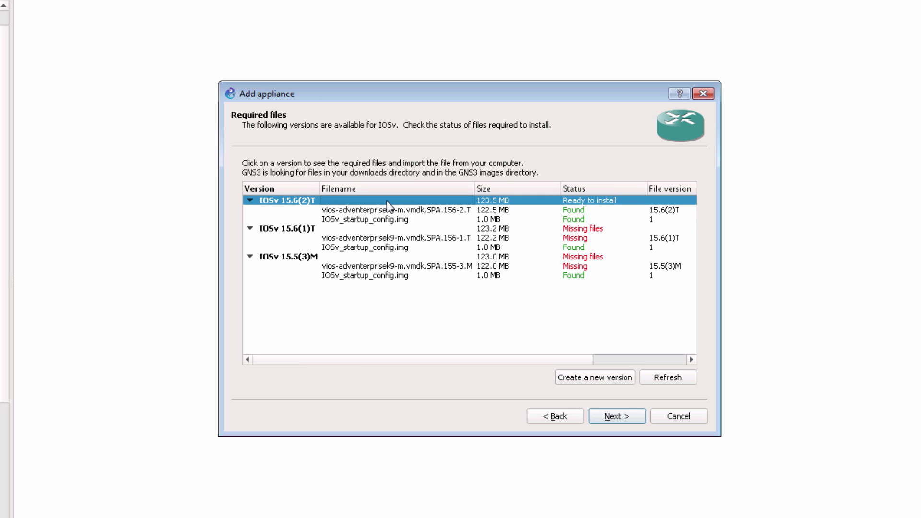
# Step: Confirm installing IOSv 15.6(2)T, accept the Qemu binary and summary, and finish
pyautogui.click(617, 416)
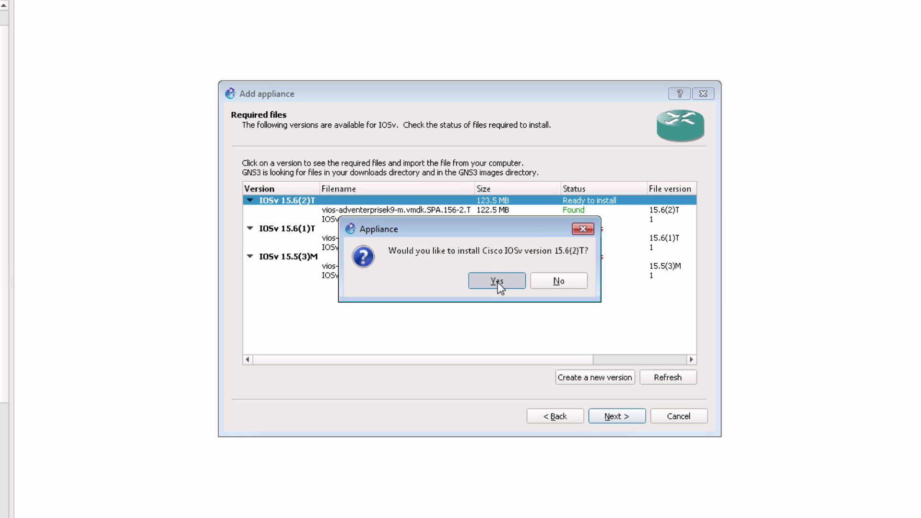
pyautogui.click(497, 281)
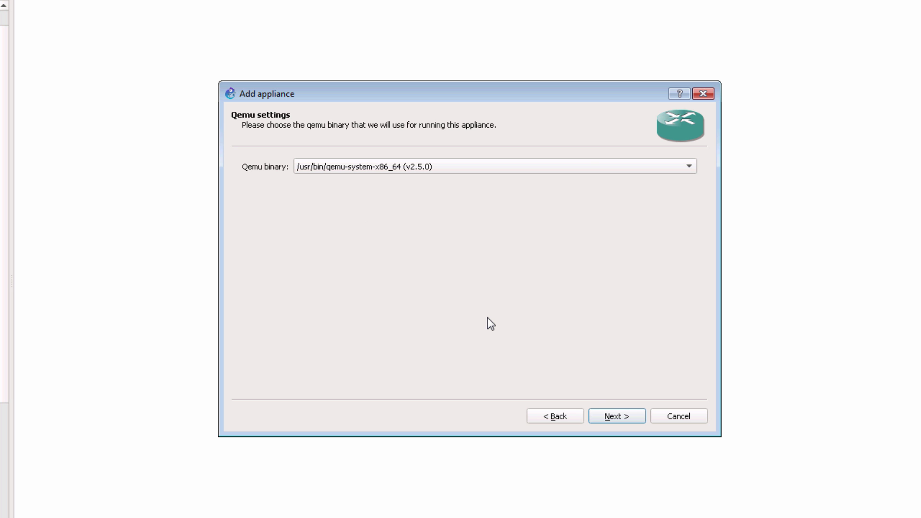
pyautogui.click(625, 417)
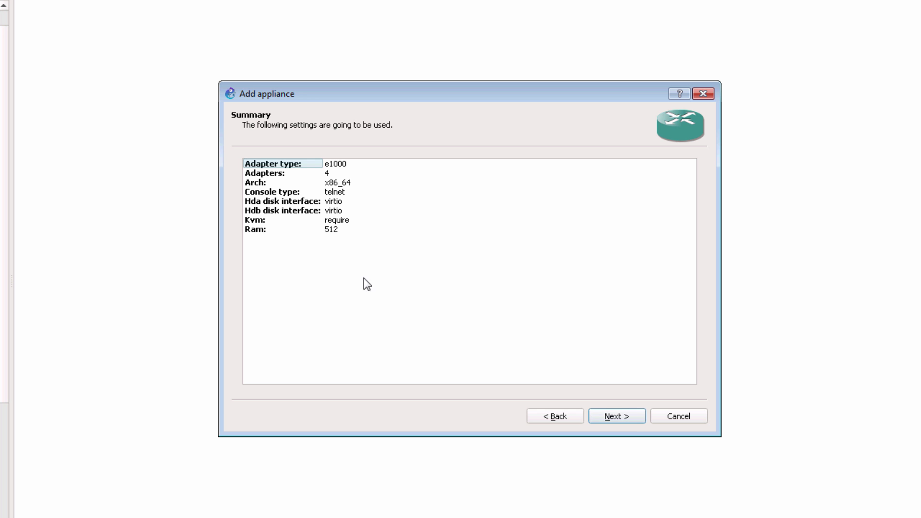
pyautogui.click(627, 419)
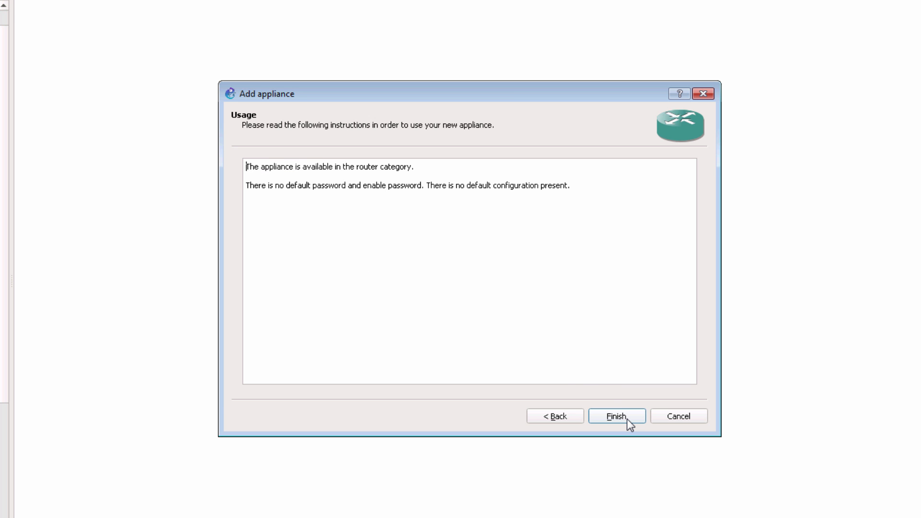
pyautogui.click(627, 419)
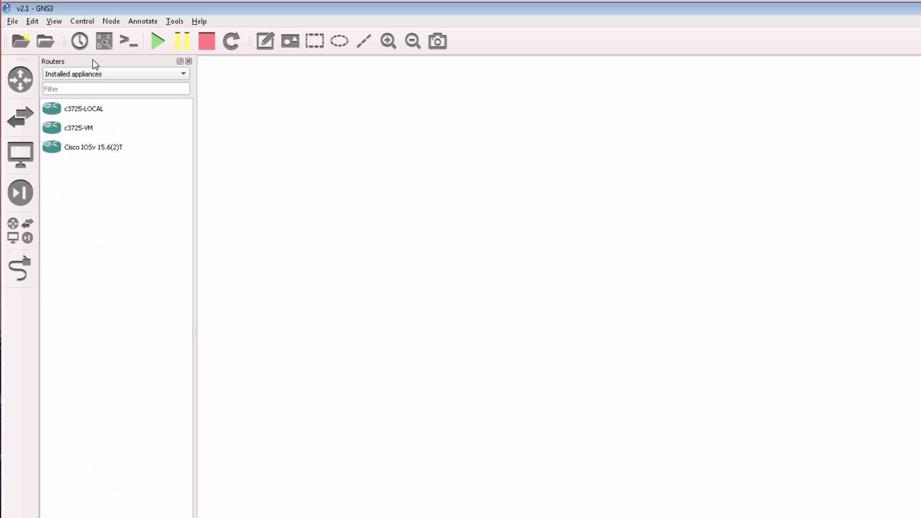
# Step: Place a Cisco IOSv 15.6(2)T router node on the workspace and show the end devices list
pyautogui.click(105, 152)
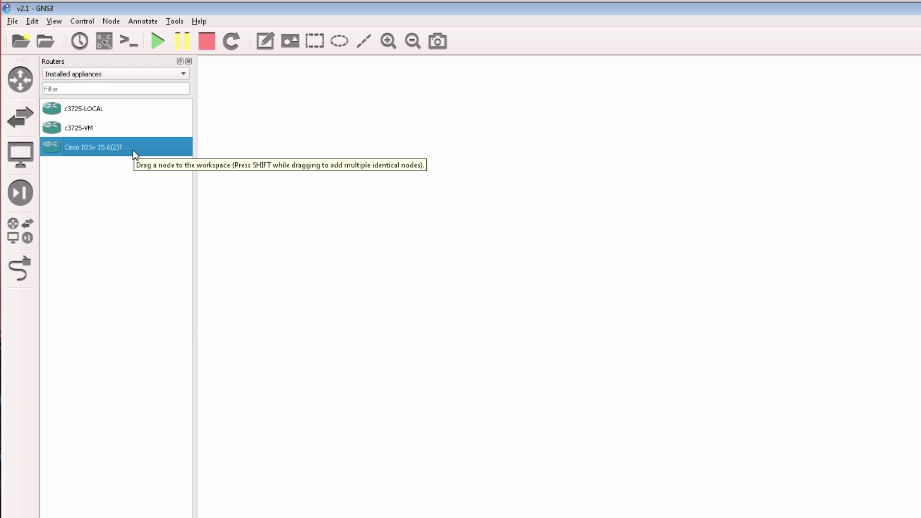
pyautogui.moveTo(135, 153); pyautogui.dragTo(440, 166)
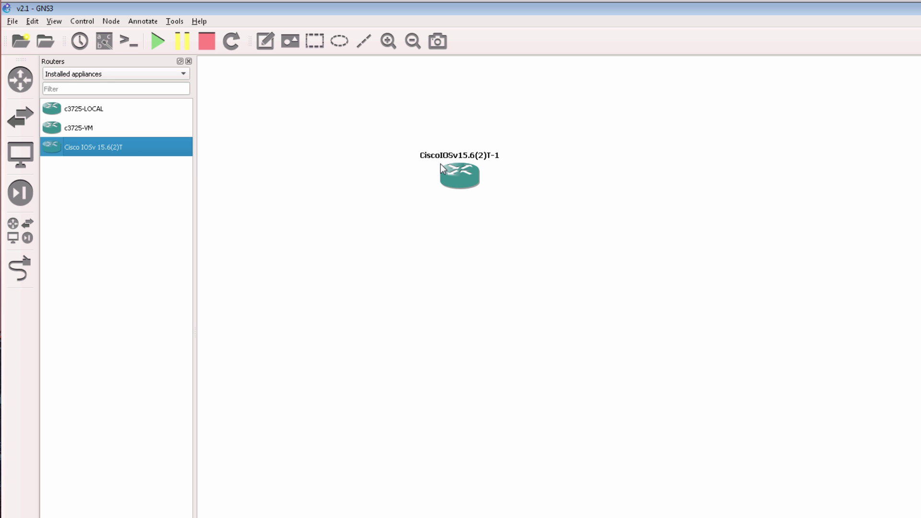
pyautogui.click(20, 159)
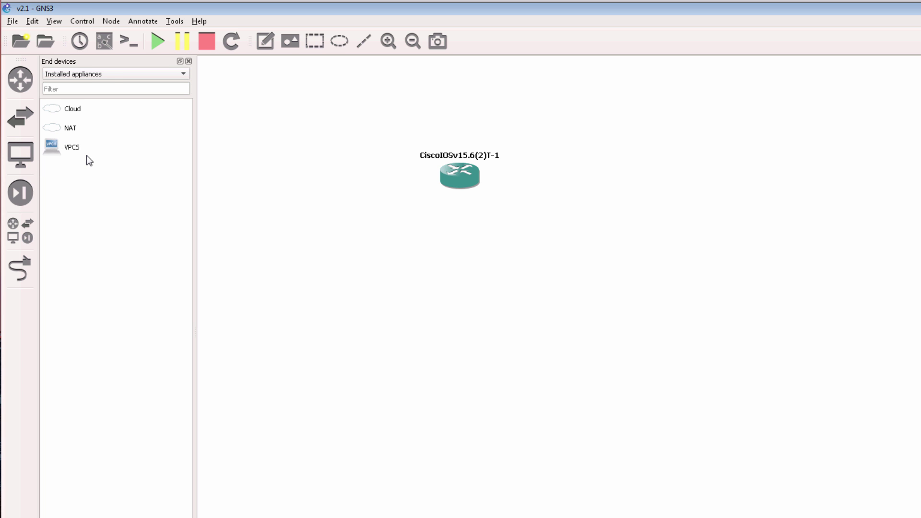
# Step: Filter available end devices by 'auto' and drag Network Automation onto the workspace
pyautogui.click(110, 73)
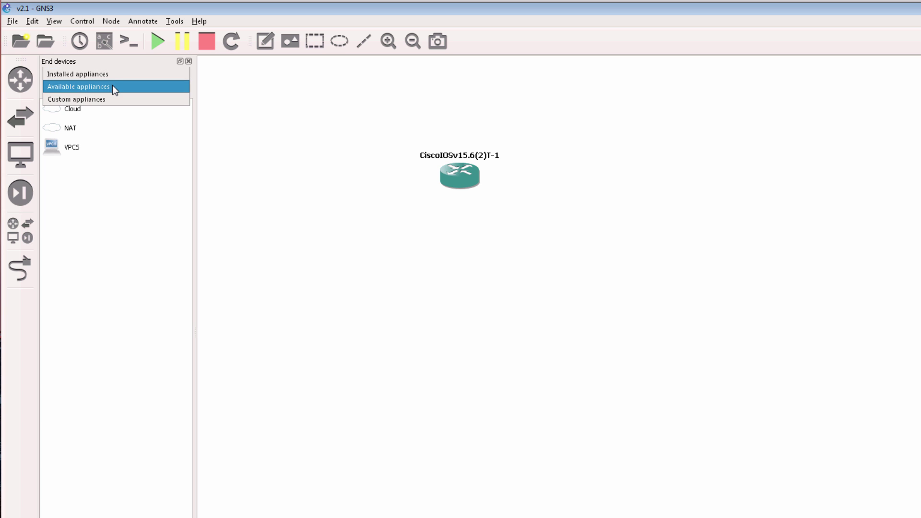
pyautogui.click(112, 86)
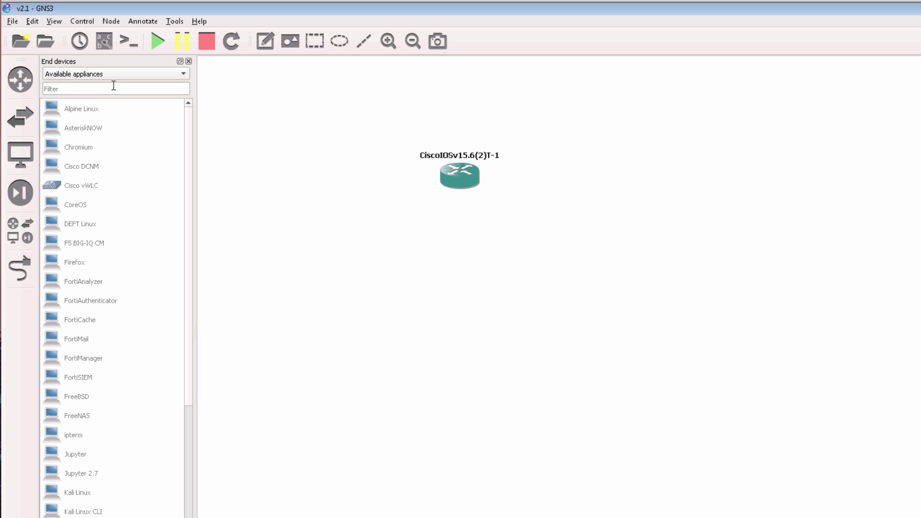
pyautogui.click(98, 93)
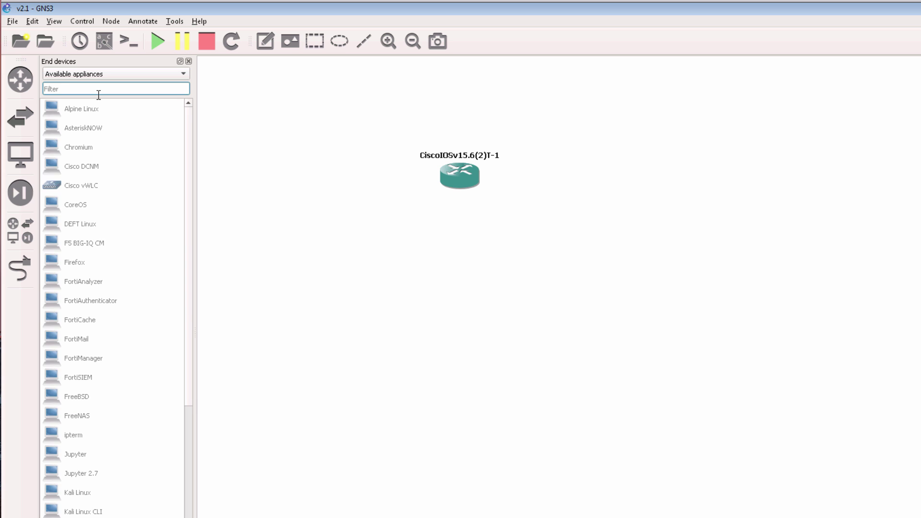
pyautogui.write('auto')
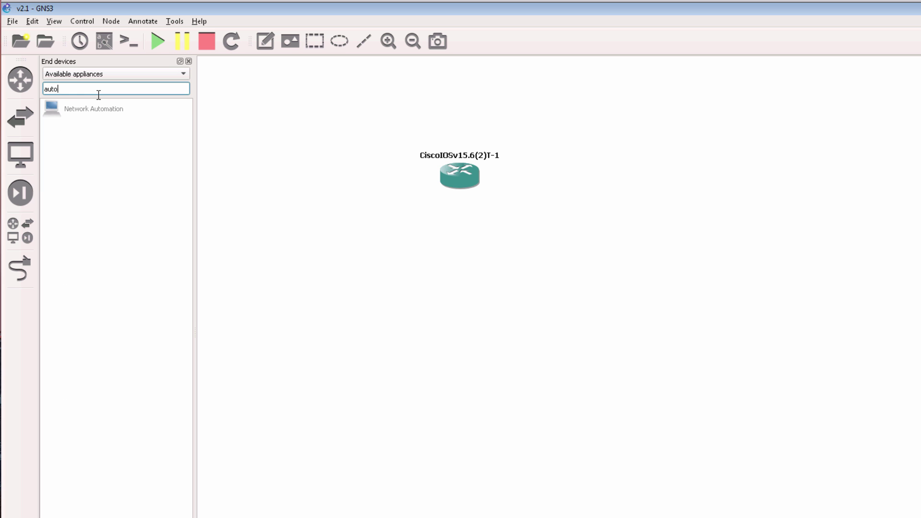
pyautogui.moveTo(86, 109); pyautogui.dragTo(433, 276)
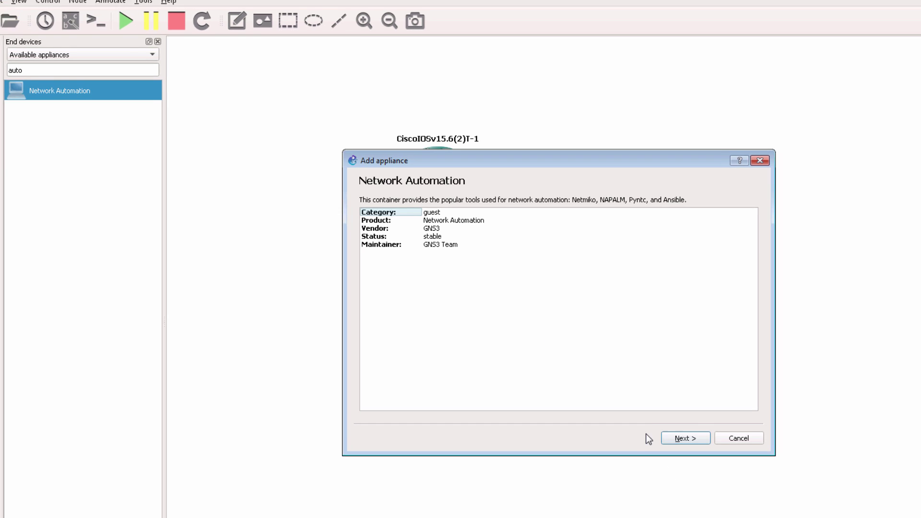
# Step: Complete the Network Automation wizard through summary and usage pages and acknowledge installation
pyautogui.click(605, 409)
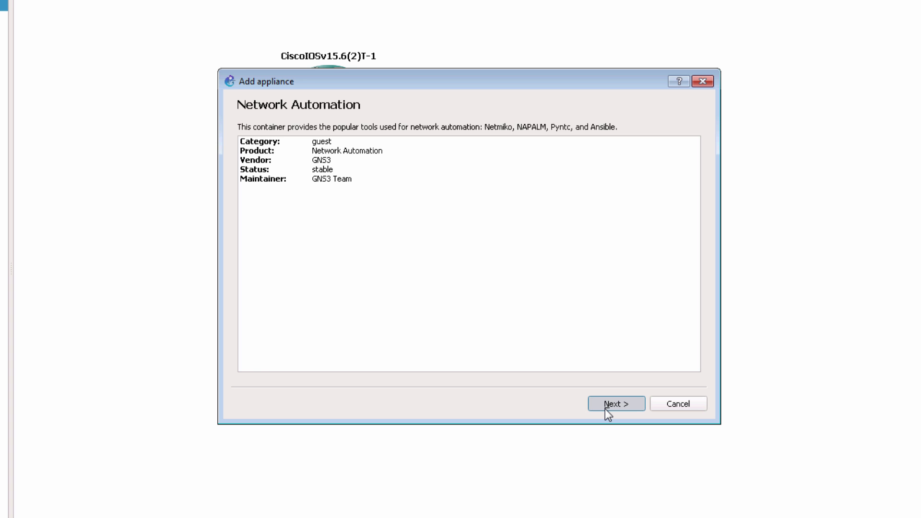
pyautogui.click(605, 409)
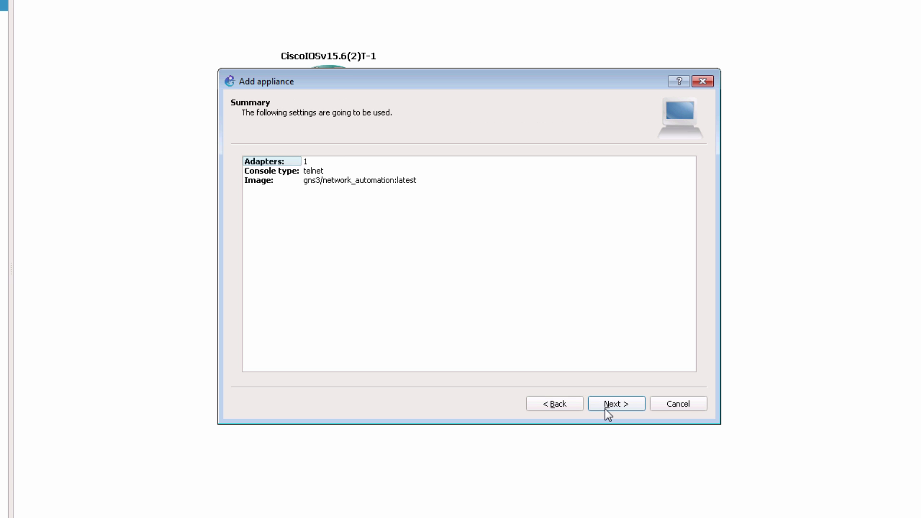
pyautogui.click(606, 409)
pyautogui.click(605, 409)
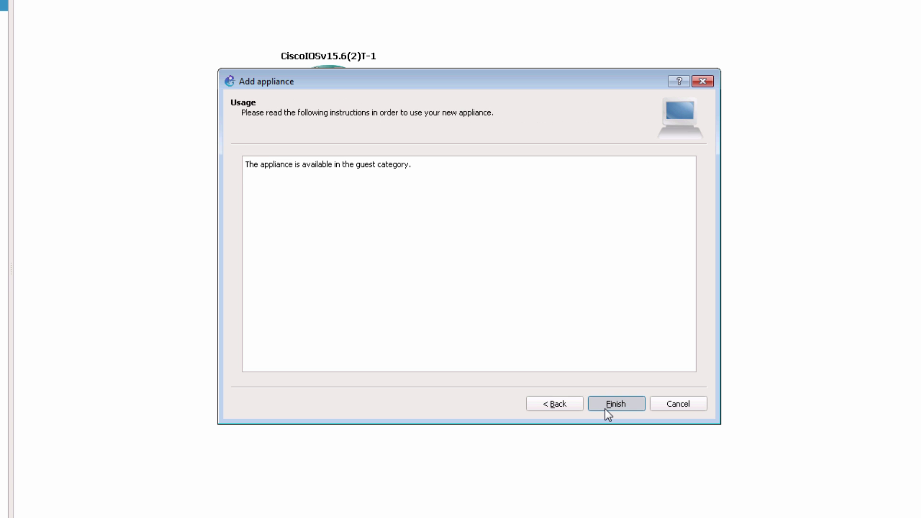
pyautogui.click(501, 267)
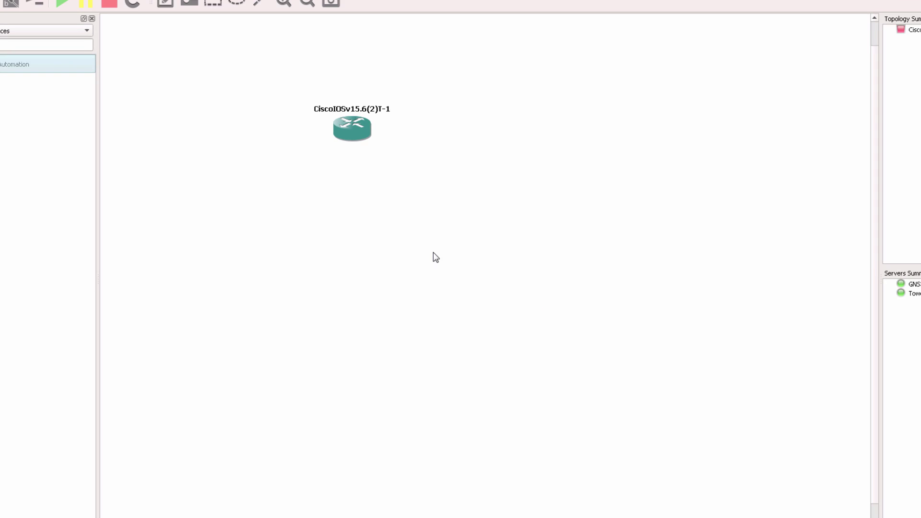
# Step: Filter end devices to Installed appliances and add a Network Automation node to the project
pyautogui.click(74, 79)
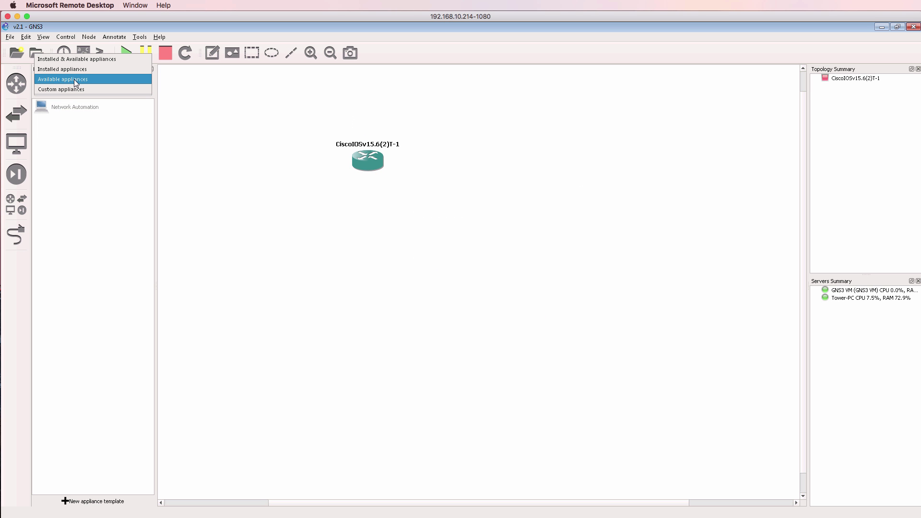
pyautogui.click(74, 70)
pyautogui.click(72, 108)
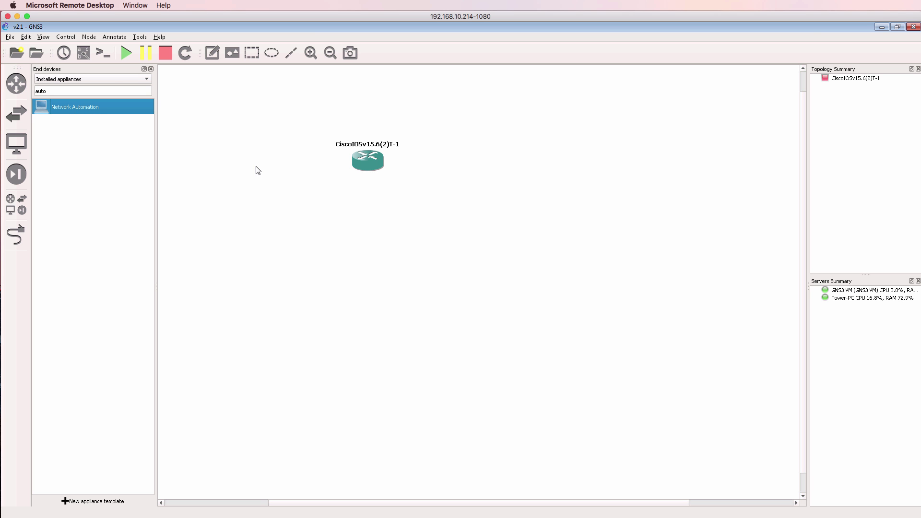
pyautogui.doubleClick(99, 105)
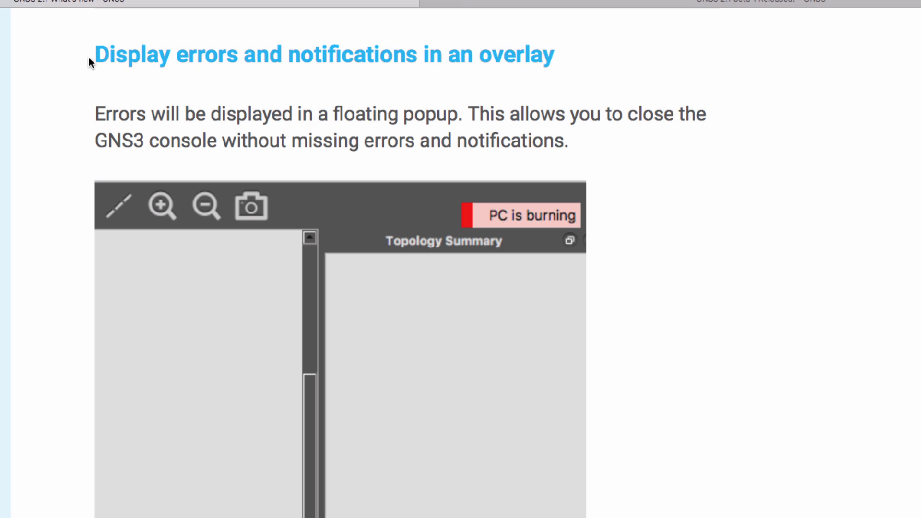
# Step: Highlight the 'Display errors and notifications in an overlay' heading and its paragraph about floating error popups
pyautogui.moveTo(89, 56); pyautogui.dragTo(602, 69)
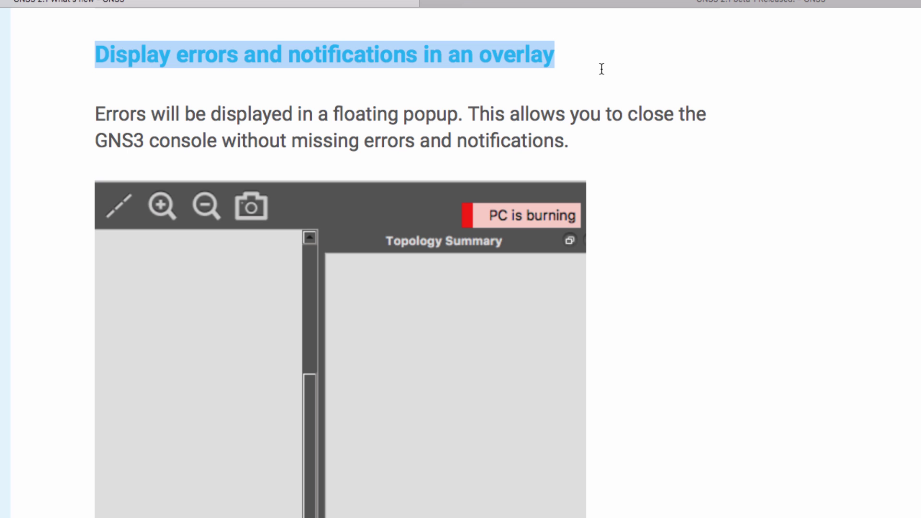
pyautogui.moveTo(97, 121); pyautogui.dragTo(585, 146)
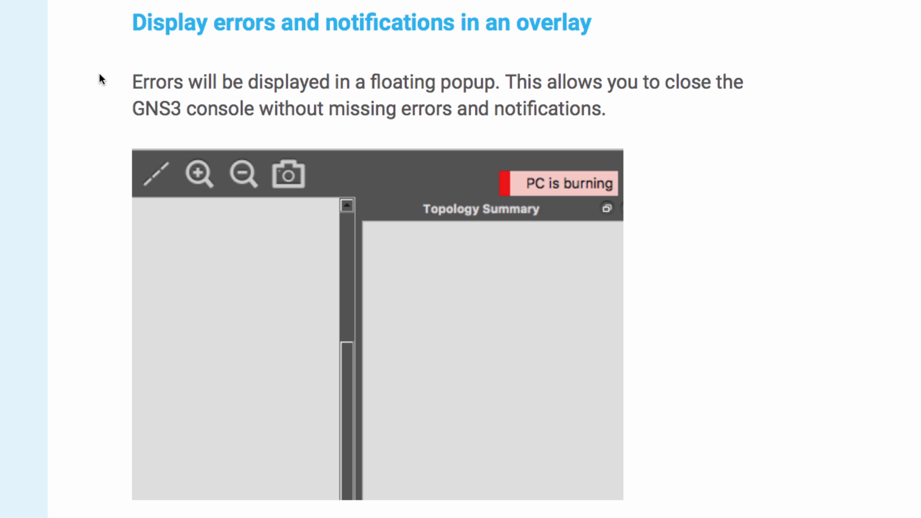
pyautogui.moveTo(121, 83); pyautogui.dragTo(491, 83)
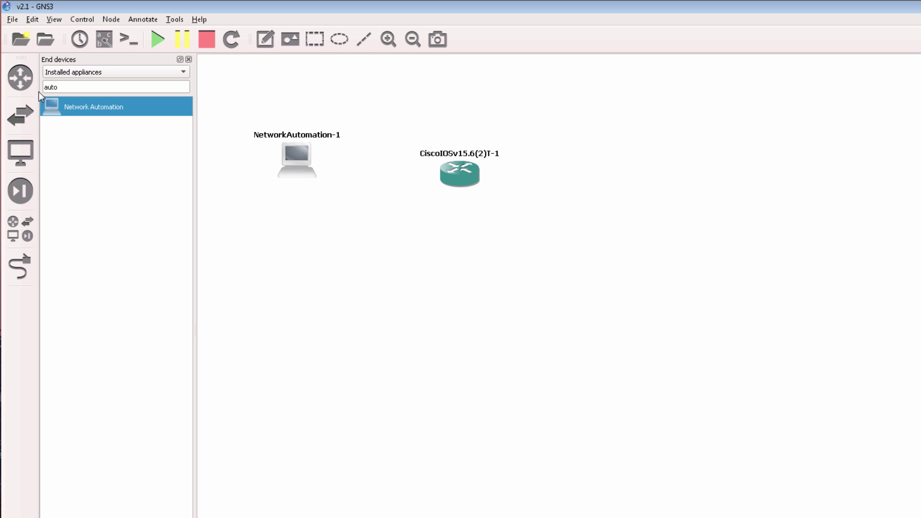
# Step: Show the available router appliances and clear the leftover filter text
pyautogui.click(27, 87)
pyautogui.click(123, 70)
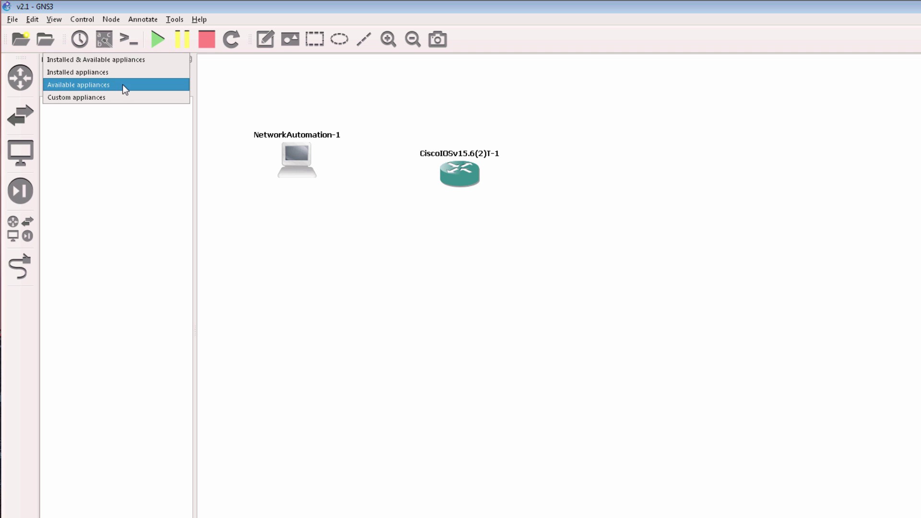
pyautogui.click(122, 84)
pyautogui.moveTo(90, 86); pyautogui.dragTo(42, 87)
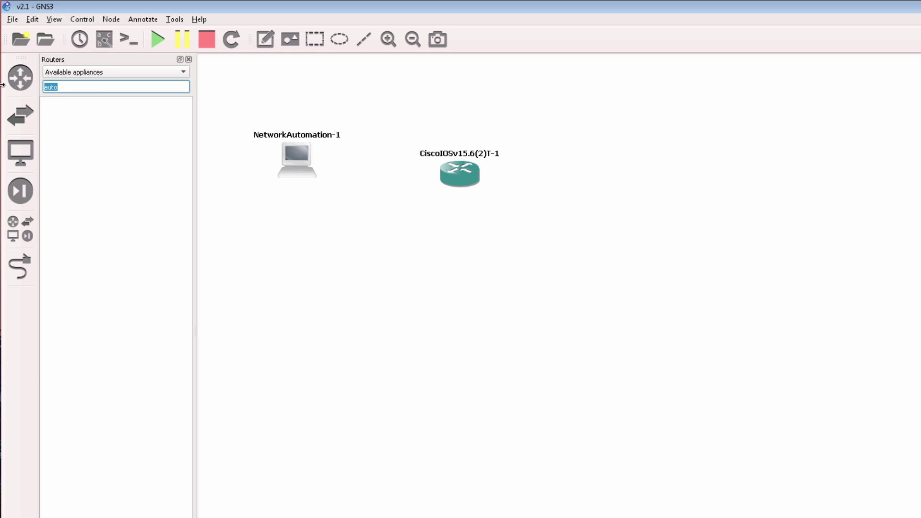
pyautogui.press('BackSpace')
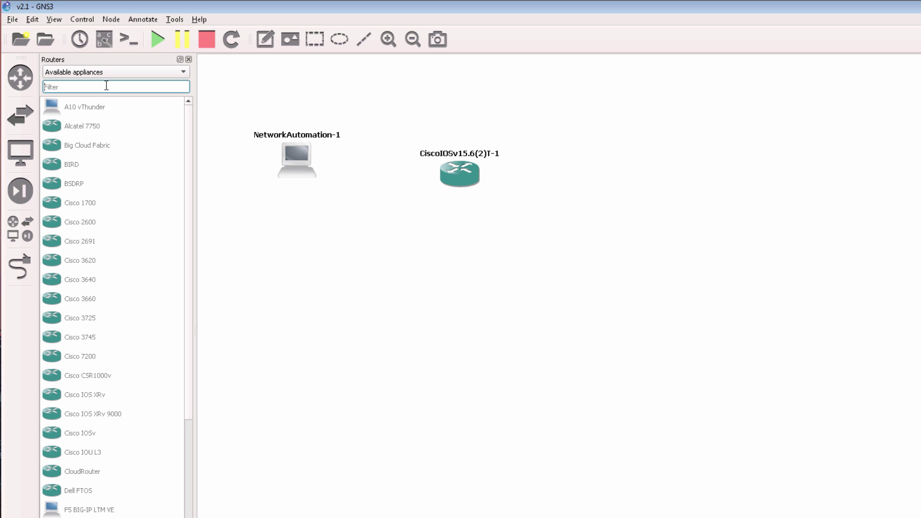
pyautogui.click(24, 83)
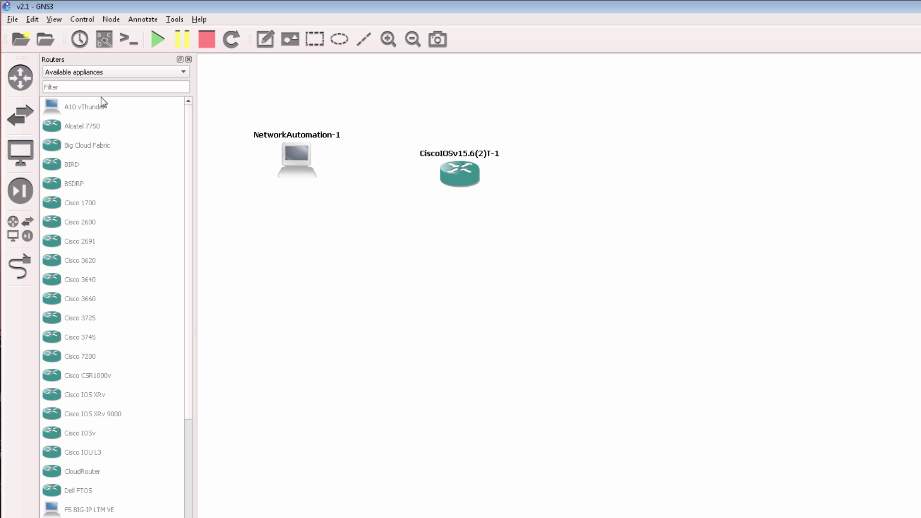
# Step: Filter routers by 'Cisco', switching the listing from Installed to Installed & Available appliances
pyautogui.click(87, 89)
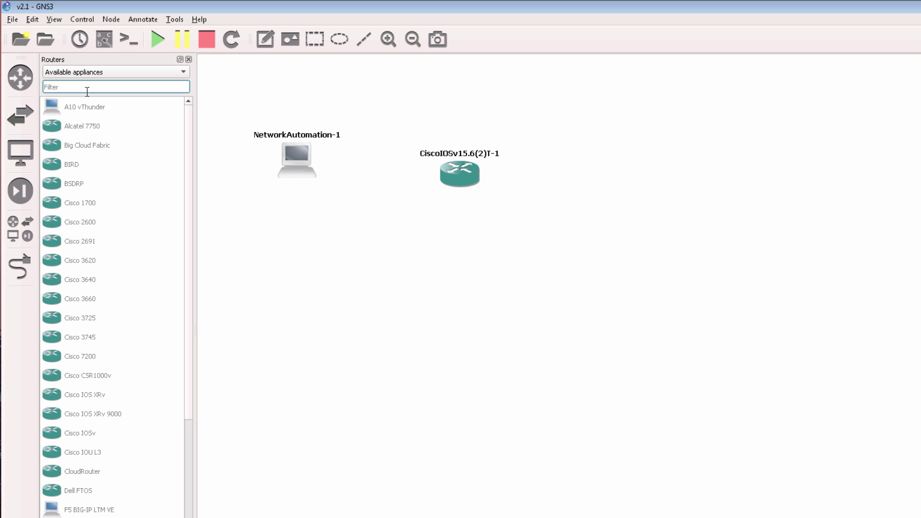
pyautogui.write('Cisco')
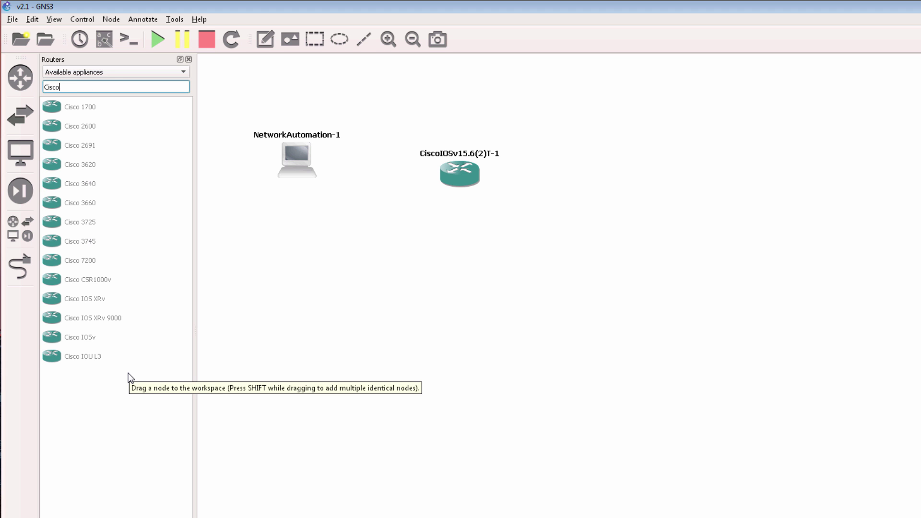
pyautogui.click(113, 73)
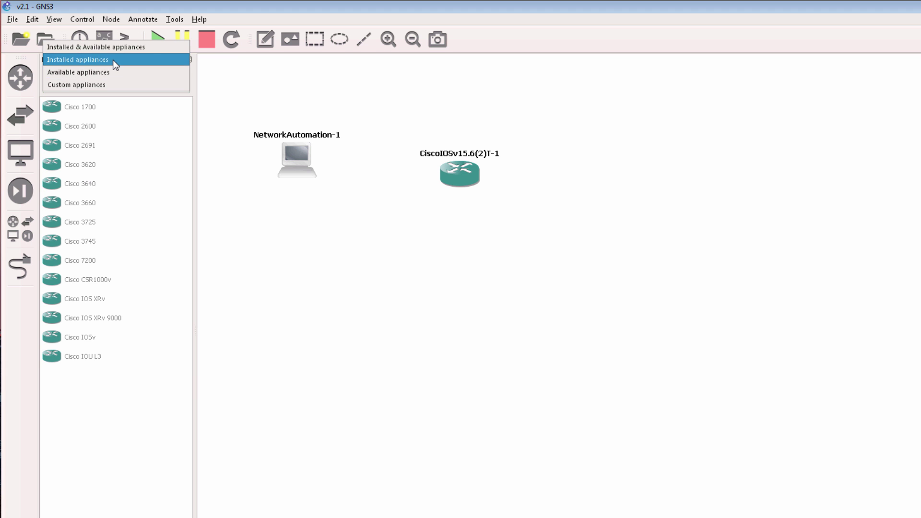
pyautogui.click(113, 59)
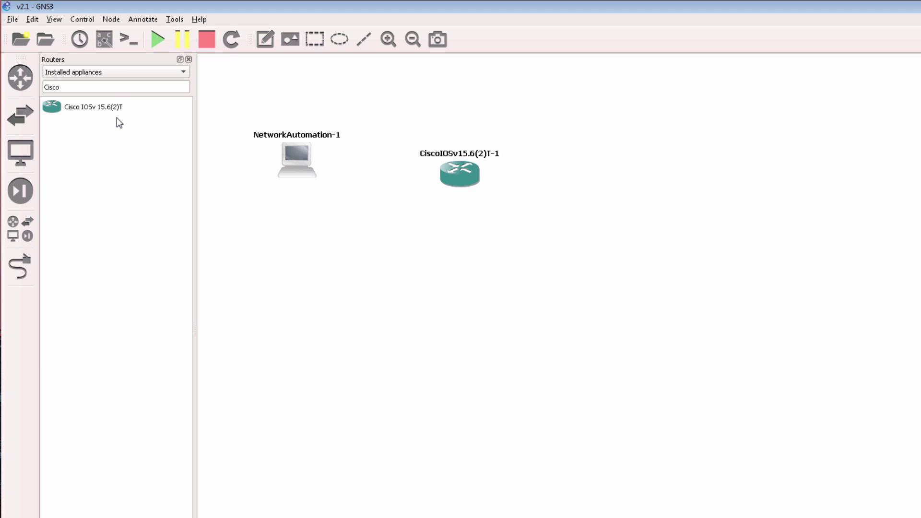
pyautogui.click(103, 72)
pyautogui.click(101, 60)
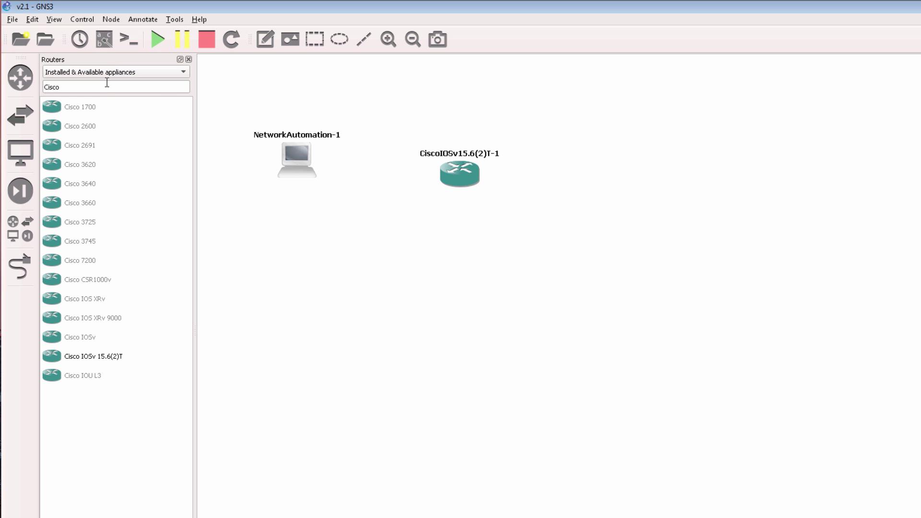
pyautogui.doubleClick(66, 86)
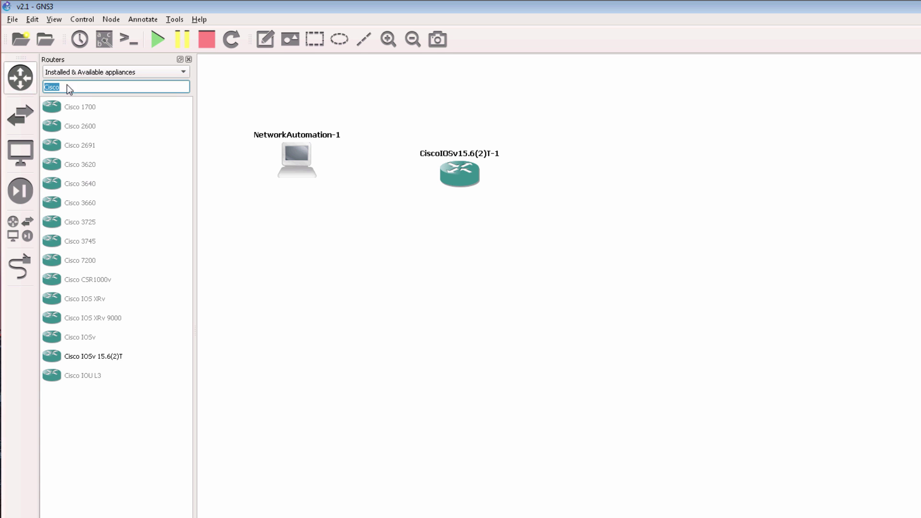
# Step: Remove the Cisco filter, try Custom and Installed, then list and scroll all Available router appliances
pyautogui.press('BackSpace')
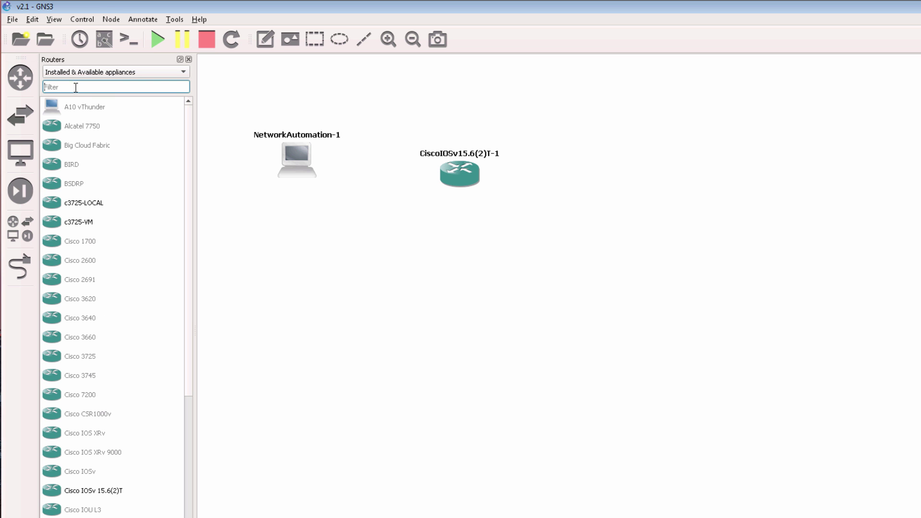
pyautogui.click(107, 73)
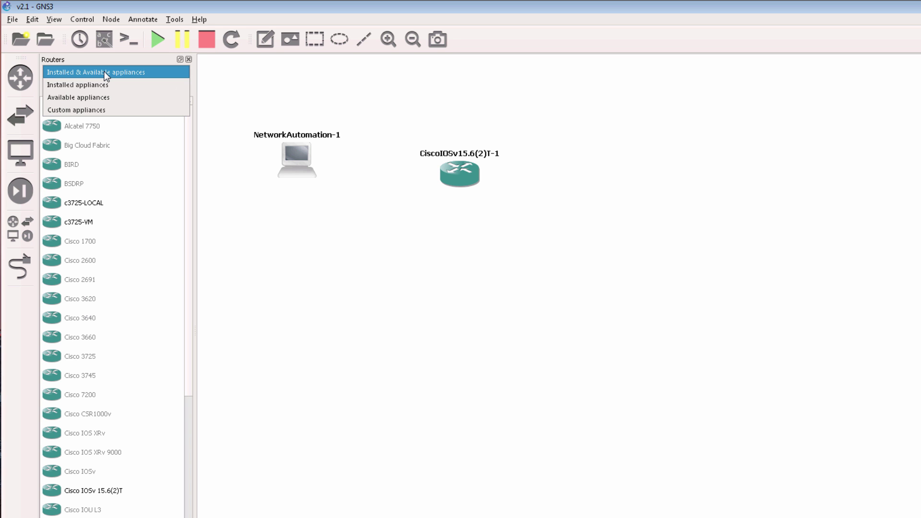
pyautogui.click(107, 108)
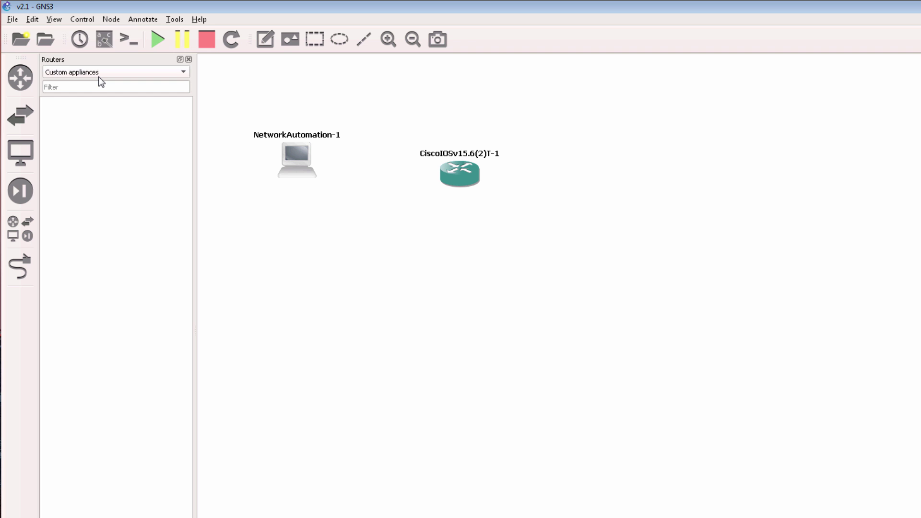
pyautogui.click(101, 77)
pyautogui.click(98, 50)
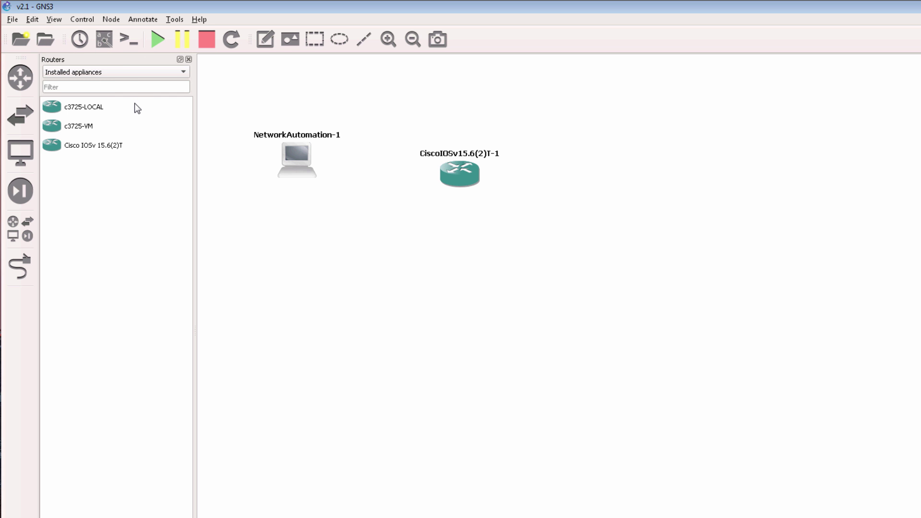
pyautogui.click(127, 77)
pyautogui.click(123, 86)
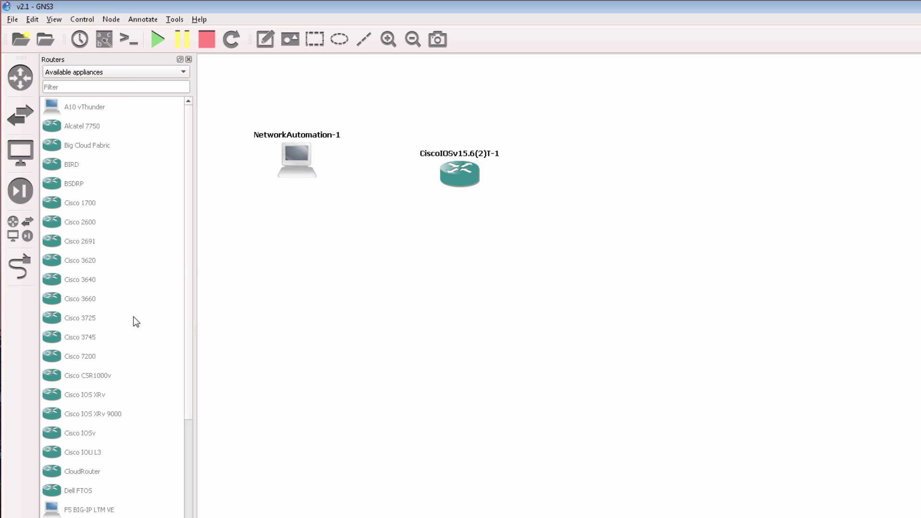
pyautogui.scroll(-4, 134, 321)
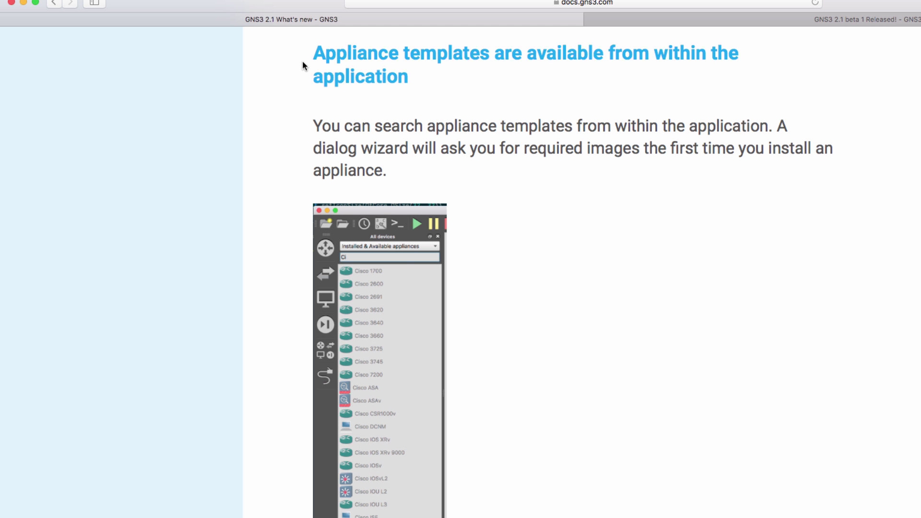
# Step: Highlight the 'Appliance templates are available from within the application' heading
pyautogui.moveTo(301, 53); pyautogui.dragTo(436, 90)
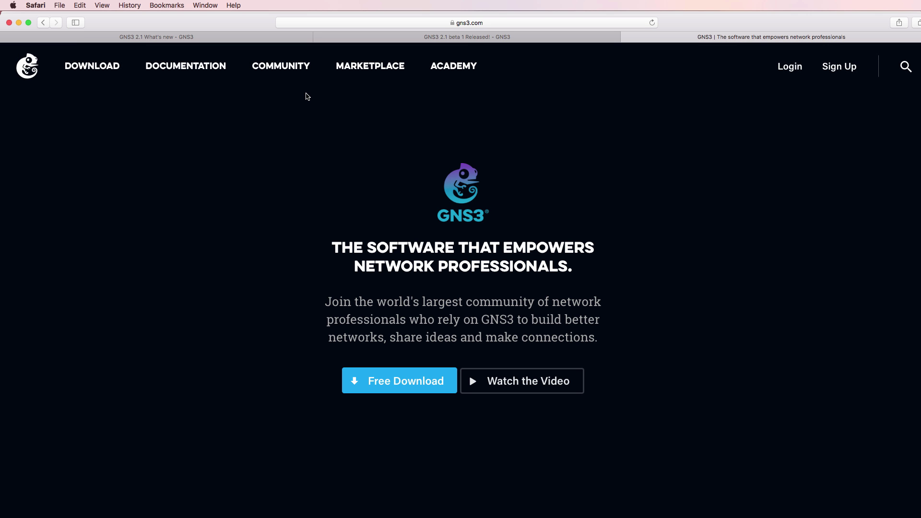
# Step: Go to the gns3.com Marketplace Appliances section and scroll through the latest appliances
pyautogui.click(370, 66)
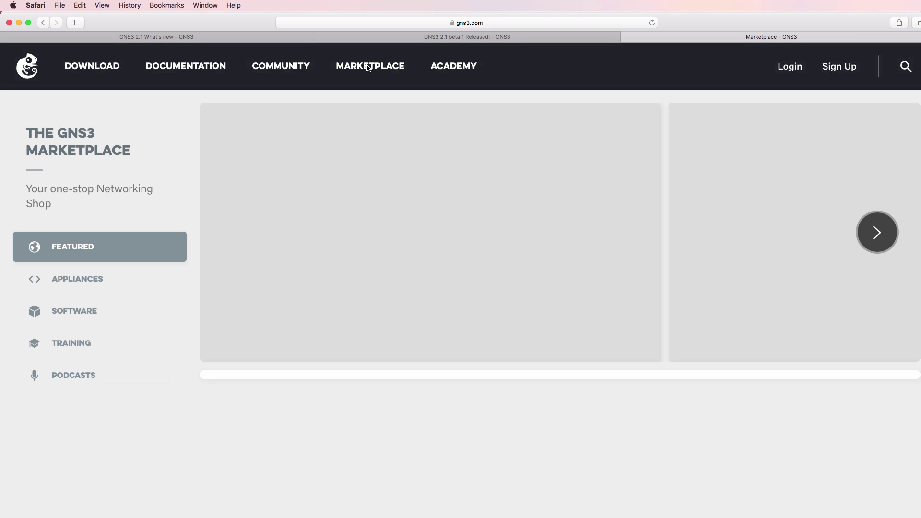
pyautogui.click(87, 287)
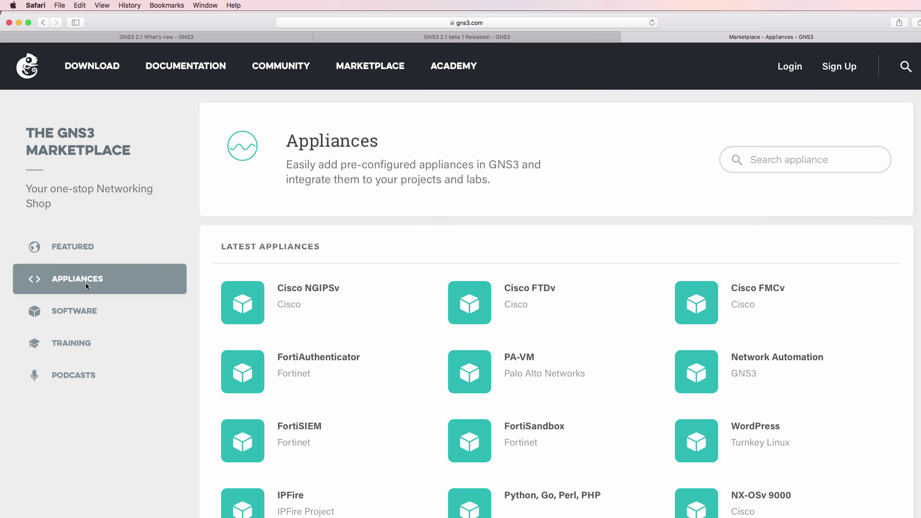
pyautogui.scroll(-3, 386, 261)
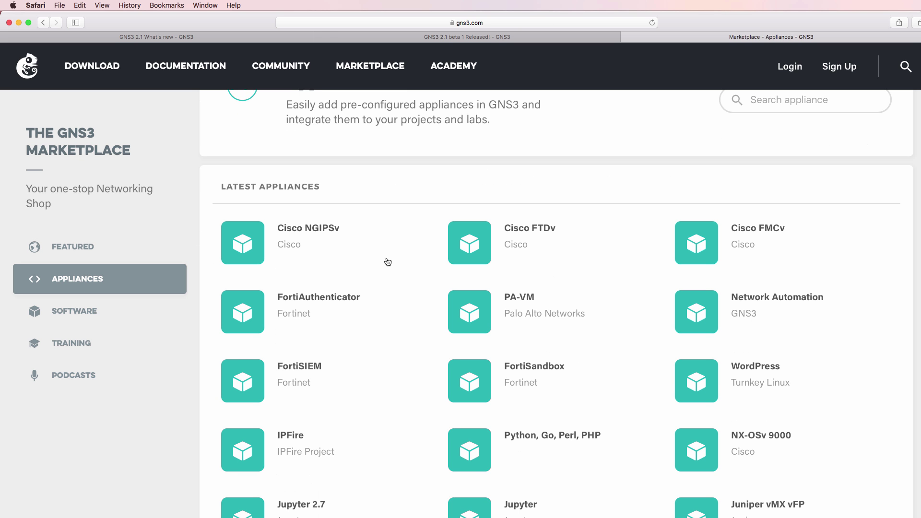